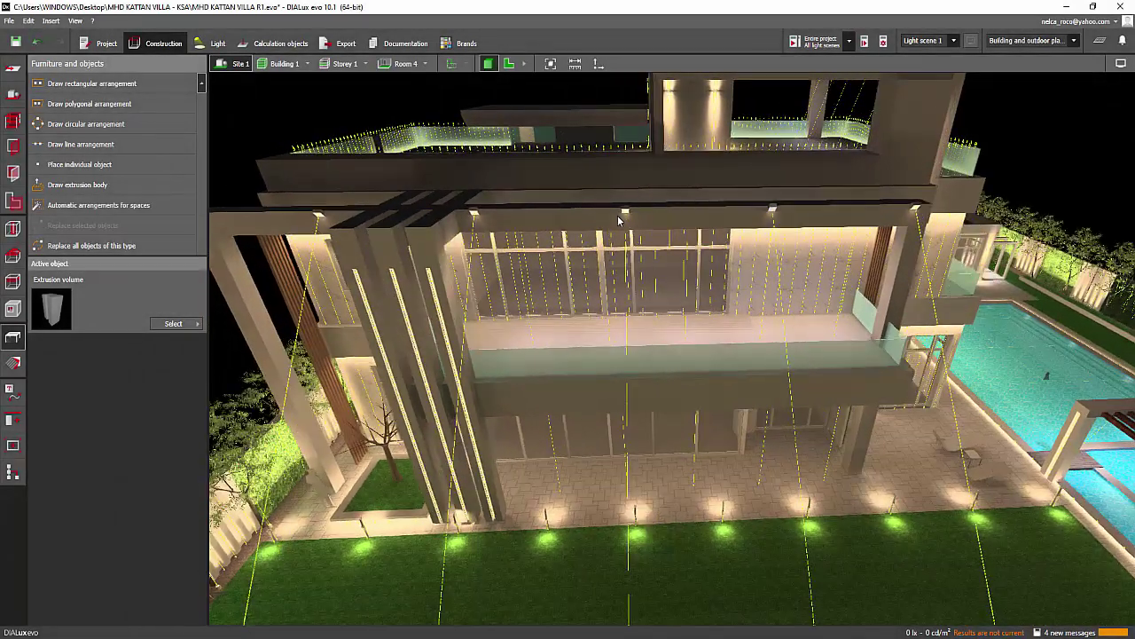
# Go to luminaire planning and select the line arrangement of five IRIDE 9 luminaires on the front roof beam.
pyautogui.scroll(2, 747, 213)
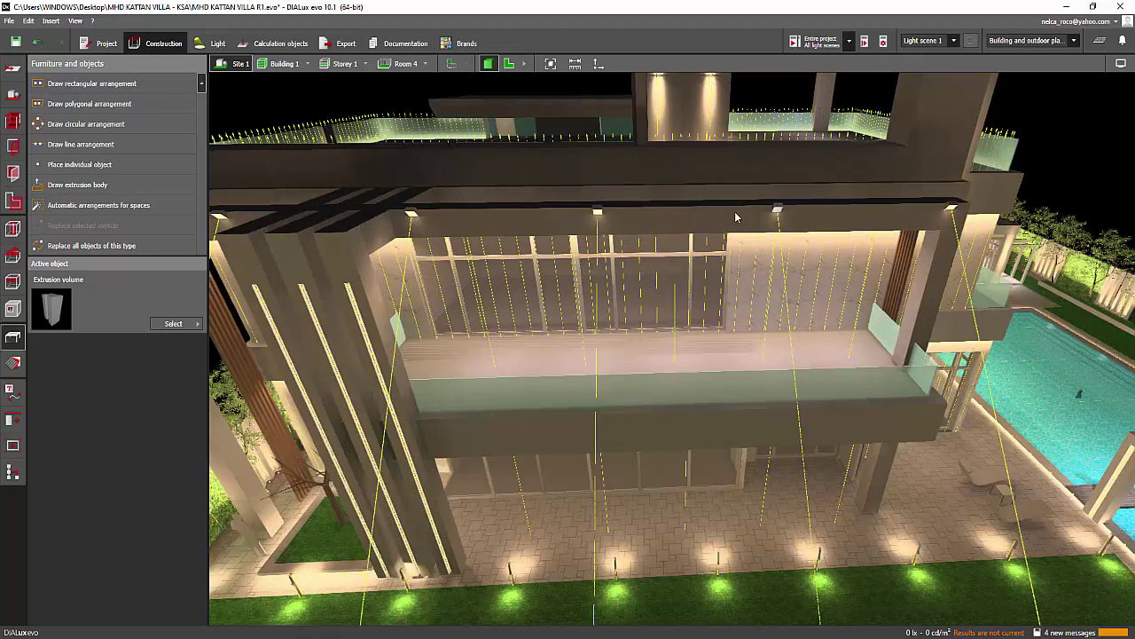
pyautogui.click(745, 223)
pyautogui.click(213, 42)
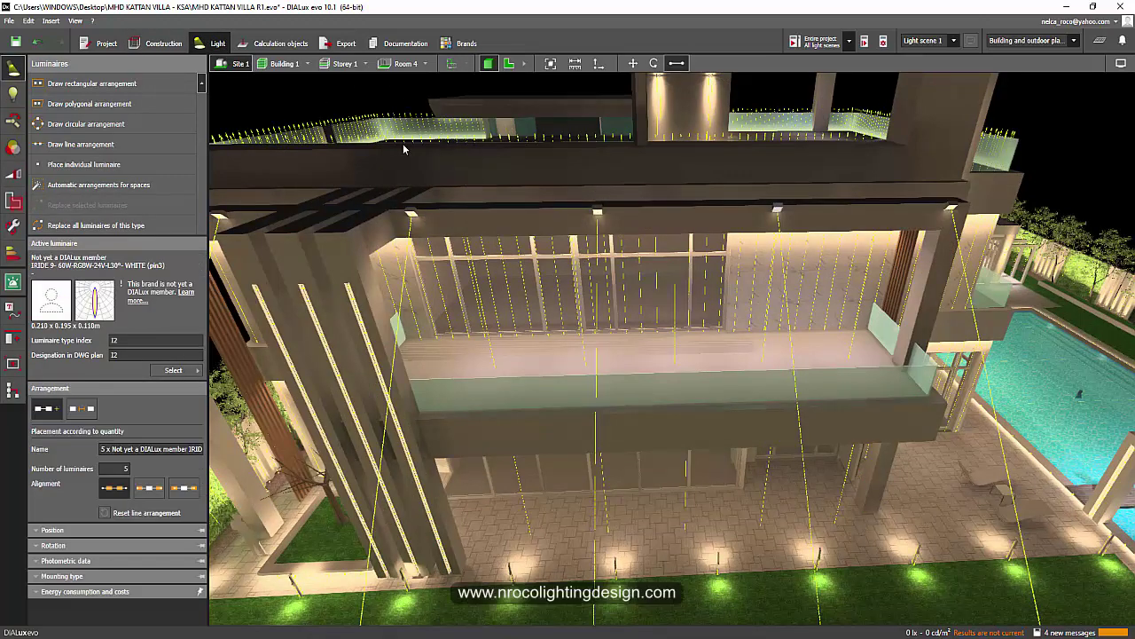
pyautogui.moveTo(402, 144); pyautogui.dragTo(344, 105, button='right')
pyautogui.moveTo(344, 106); pyautogui.dragTo(357, 108, button='middle')
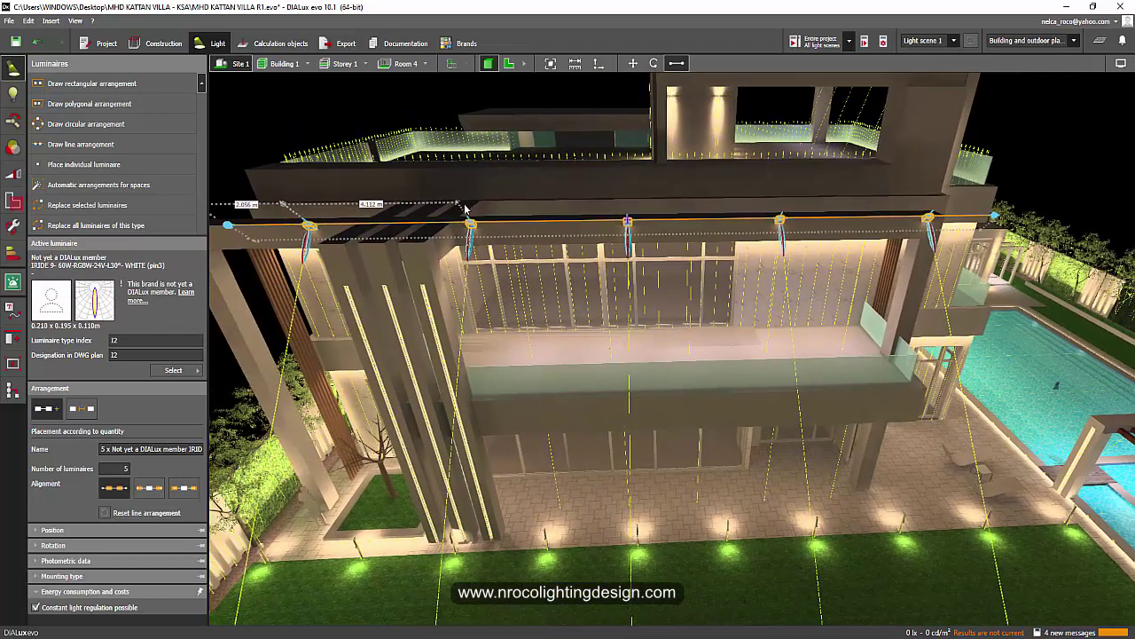
pyautogui.moveTo(447, 206); pyautogui.dragTo(494, 216, button='middle')
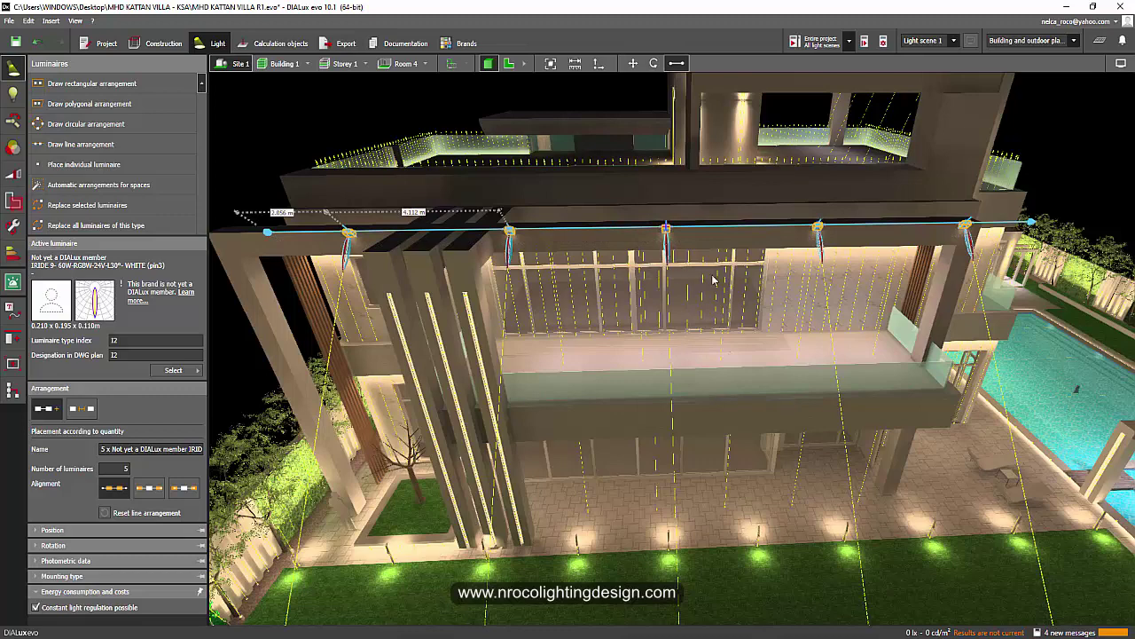
# Show the site in plan view and select only the fourth luminaire of the roof-beam line arrangement.
pyautogui.click(509, 68)
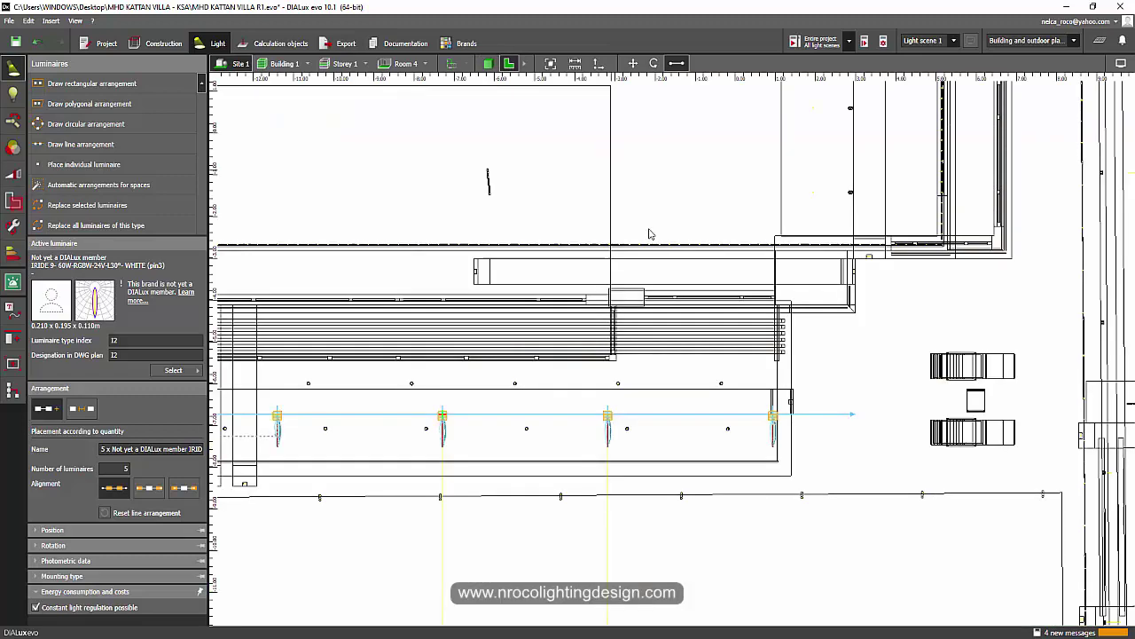
pyautogui.scroll(3, 641, 346)
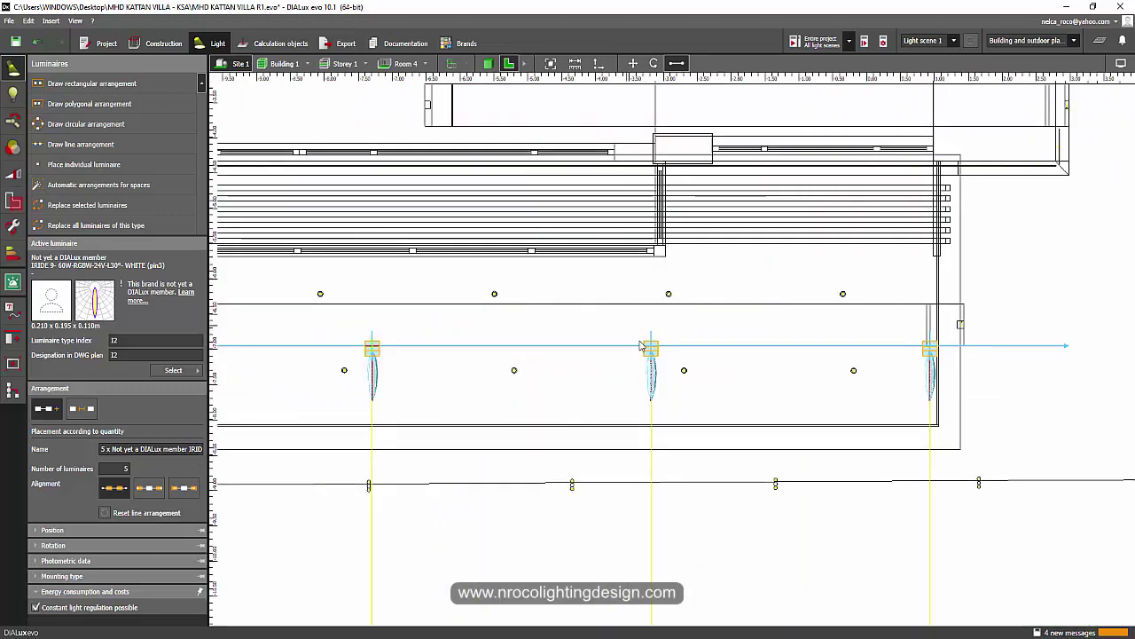
pyautogui.click(653, 377)
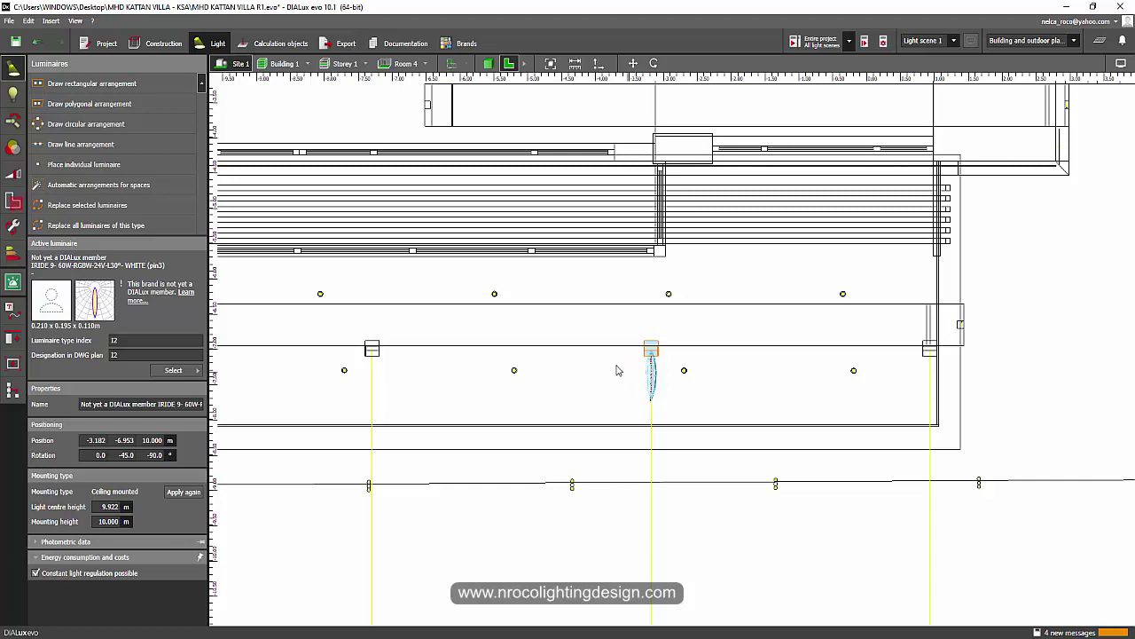
# Select the roof beam's extrusion volume, return to luminaire planning and reselect the whole line arrangement.
pyautogui.click(487, 64)
pyautogui.click(509, 64)
pyautogui.click(632, 347)
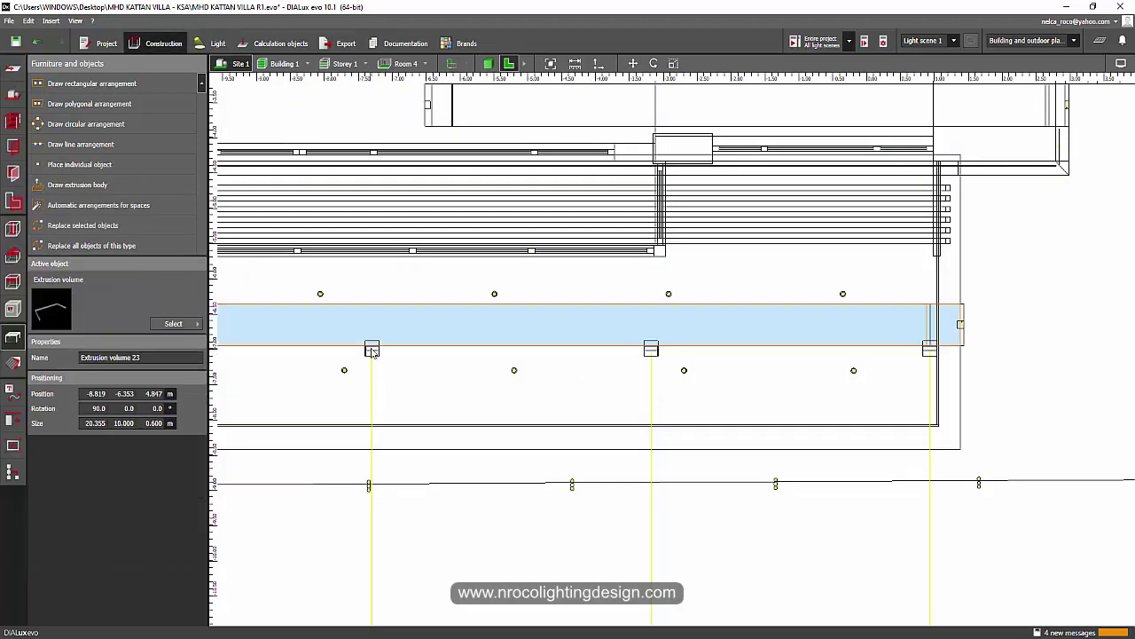
pyautogui.click(376, 355)
pyautogui.click(216, 45)
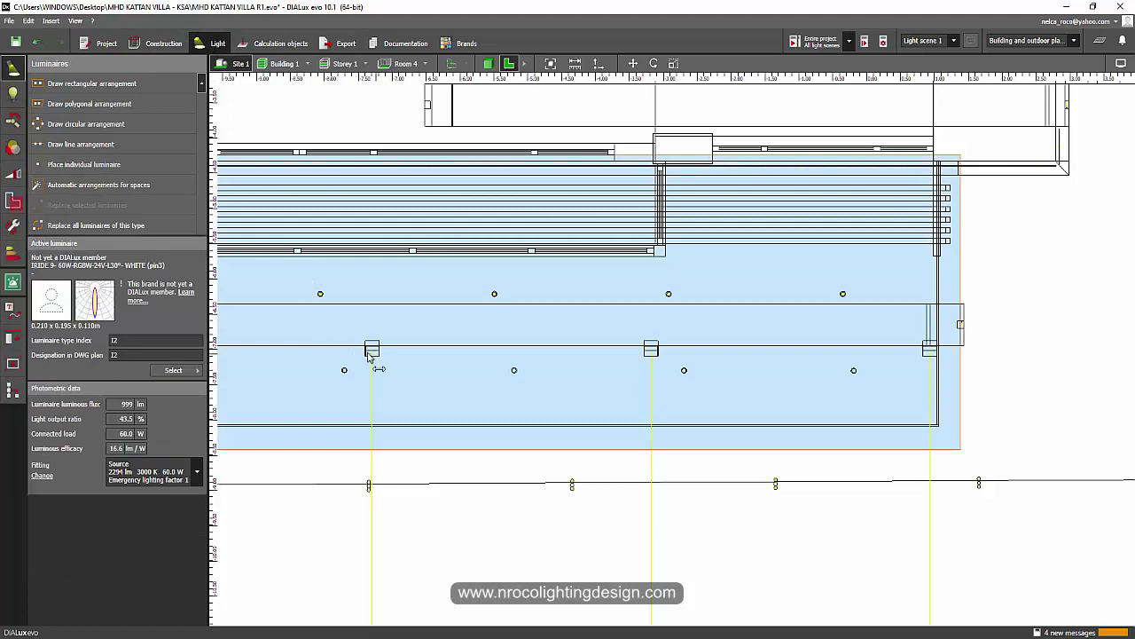
pyautogui.click(372, 354)
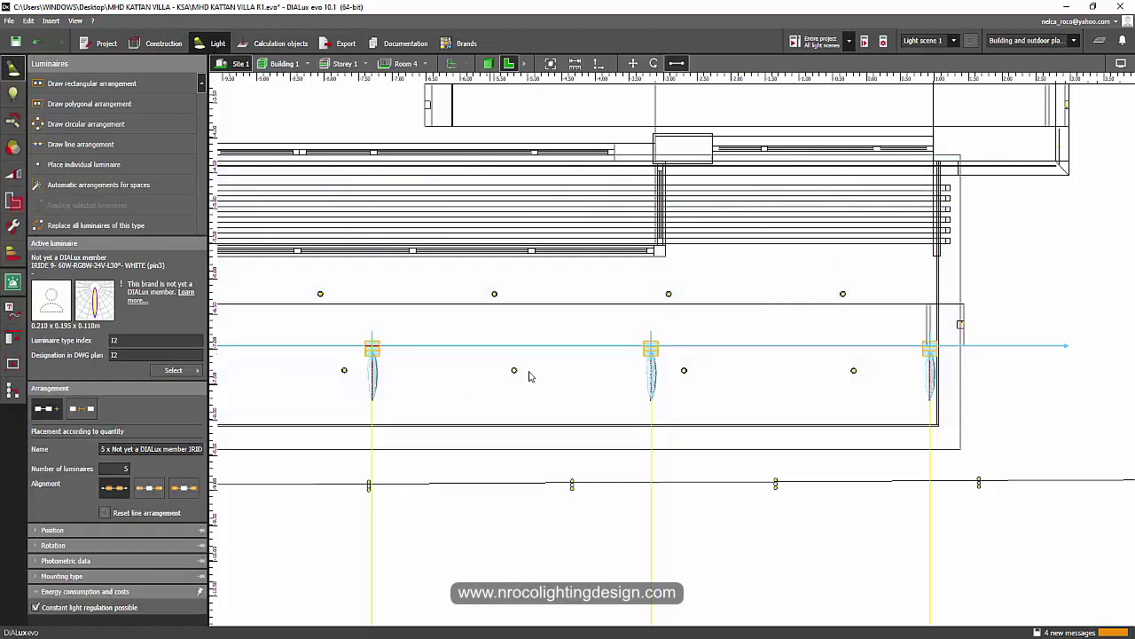
# Replace only the fourth luminaire of the line with the Thorn PIAZZA II LED 2700-840 HF E3TX ANT and recalculate its installation position.
pyautogui.click(661, 366)
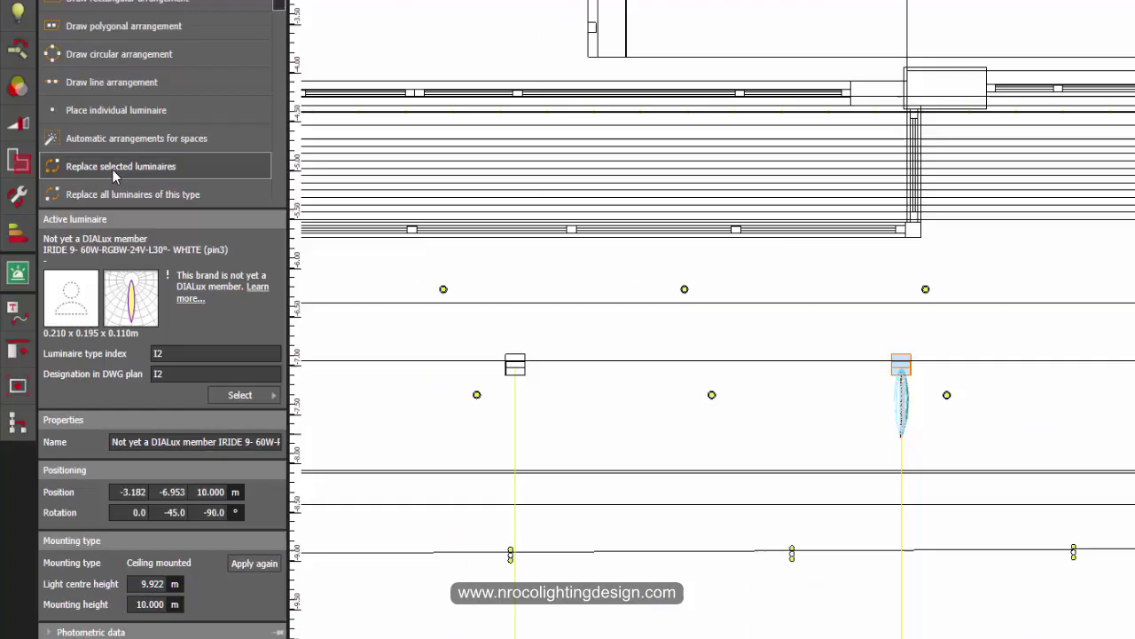
pyautogui.click(114, 171)
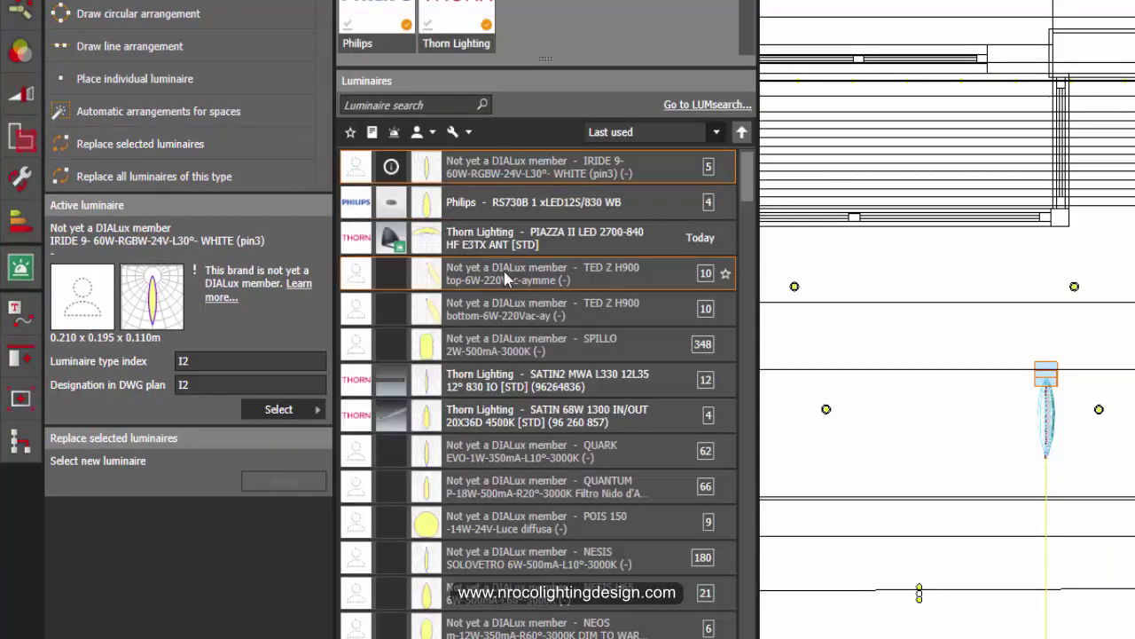
pyautogui.click(530, 238)
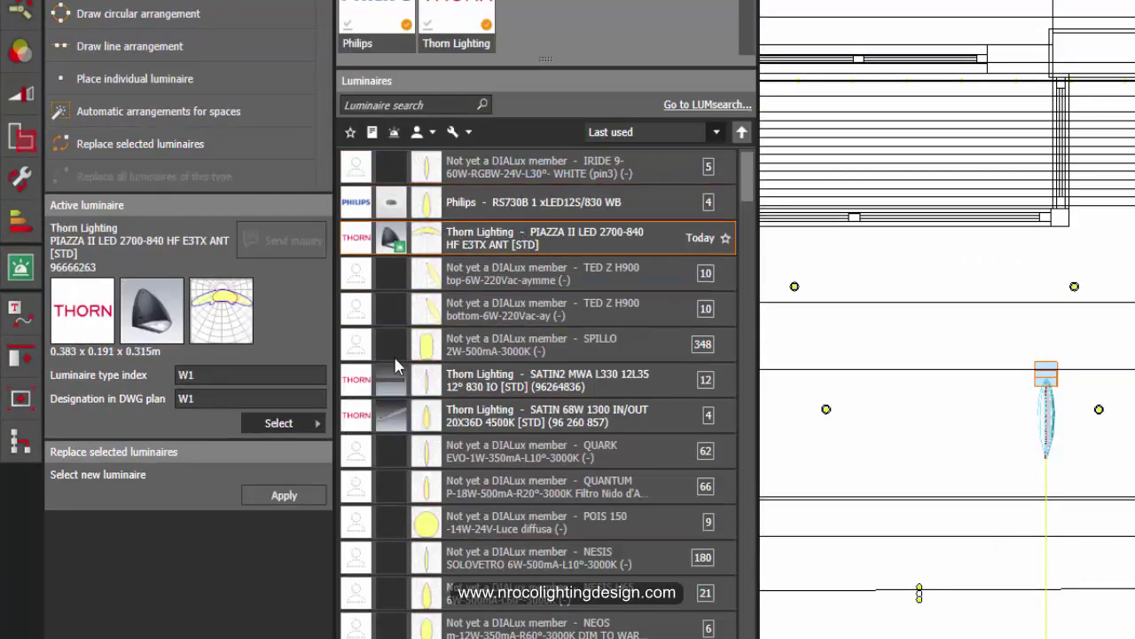
pyautogui.click(266, 495)
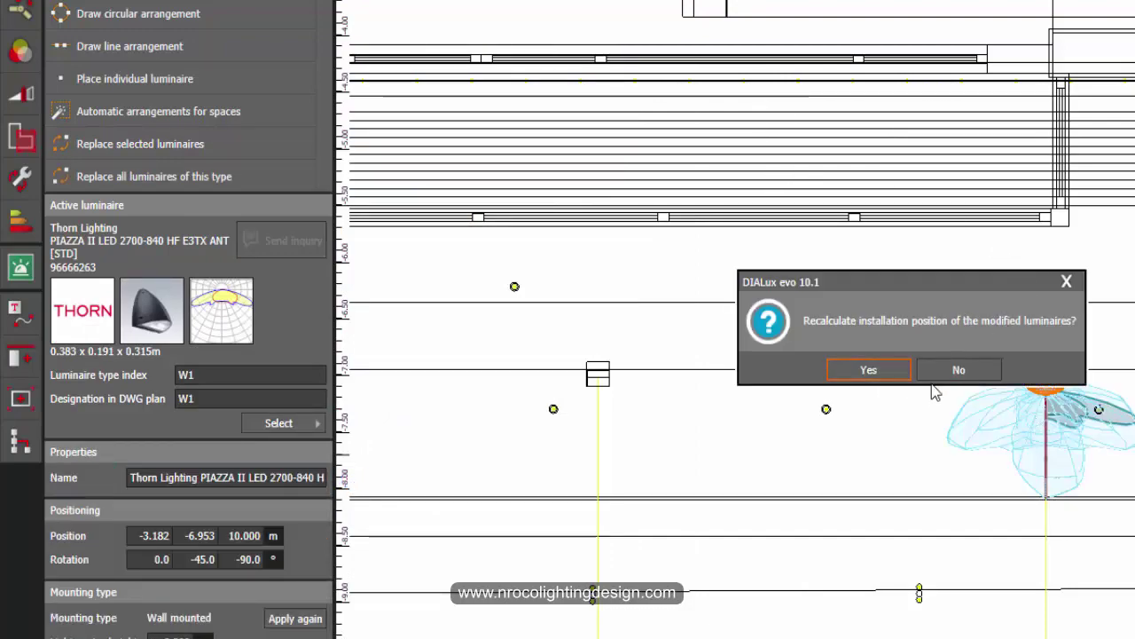
pyautogui.click(869, 369)
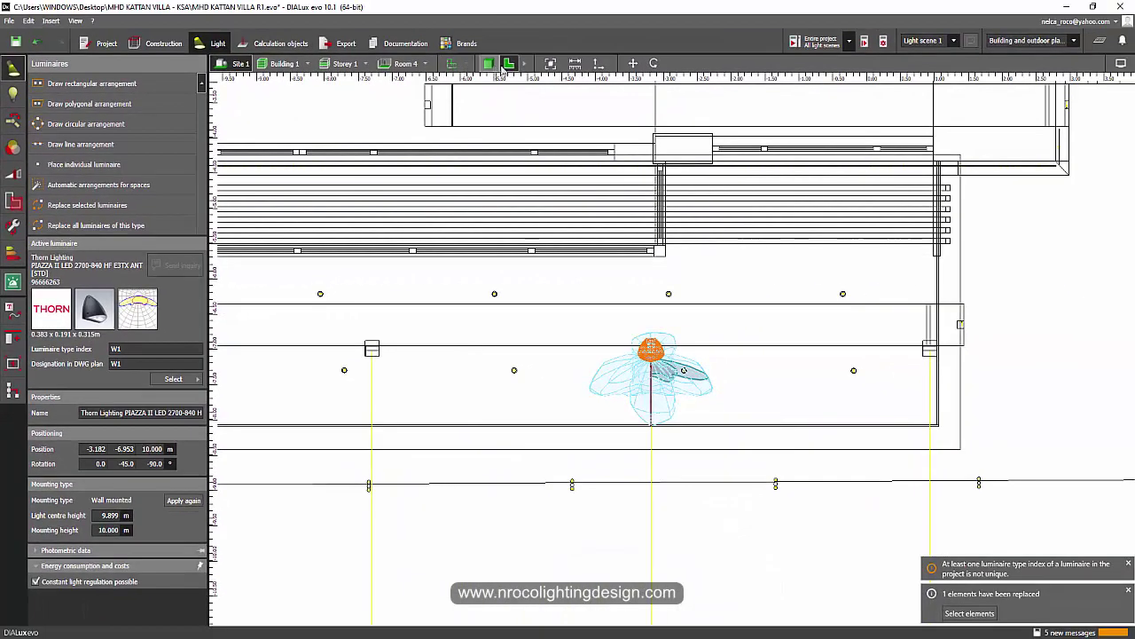
# Examine the replaced luminaire on the roof beam up close in 3D and compare it with its neighbours.
pyautogui.click(488, 63)
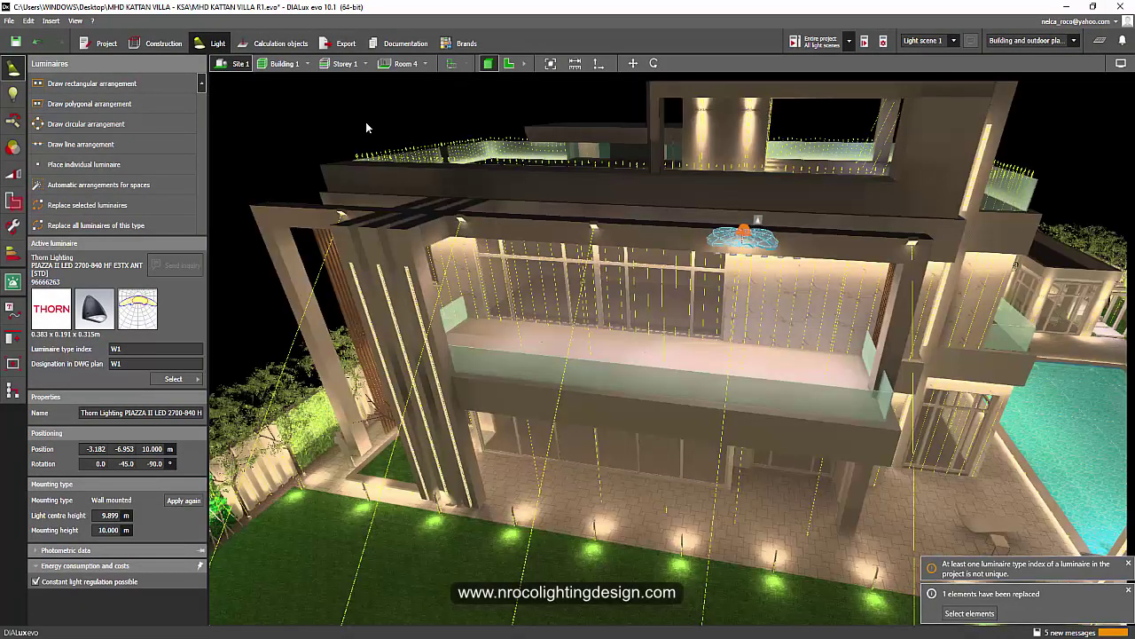
pyautogui.click(366, 123)
pyautogui.moveTo(393, 127); pyautogui.dragTo(515, 203, button='right')
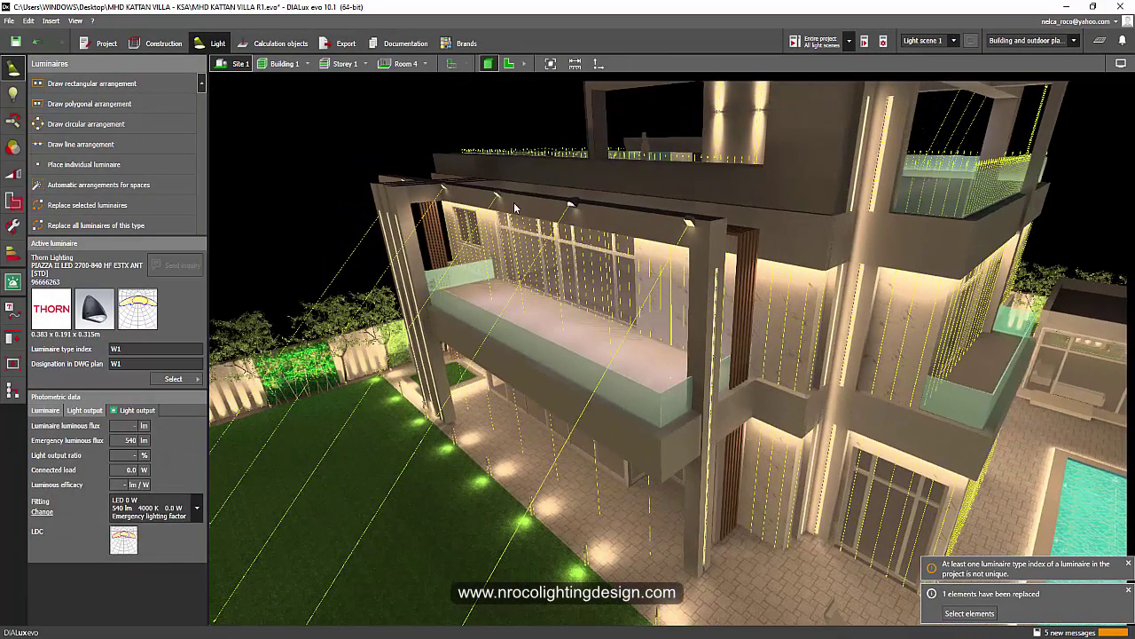
pyautogui.scroll(3, 572, 197)
pyautogui.click(586, 194)
pyautogui.scroll(2, 588, 200)
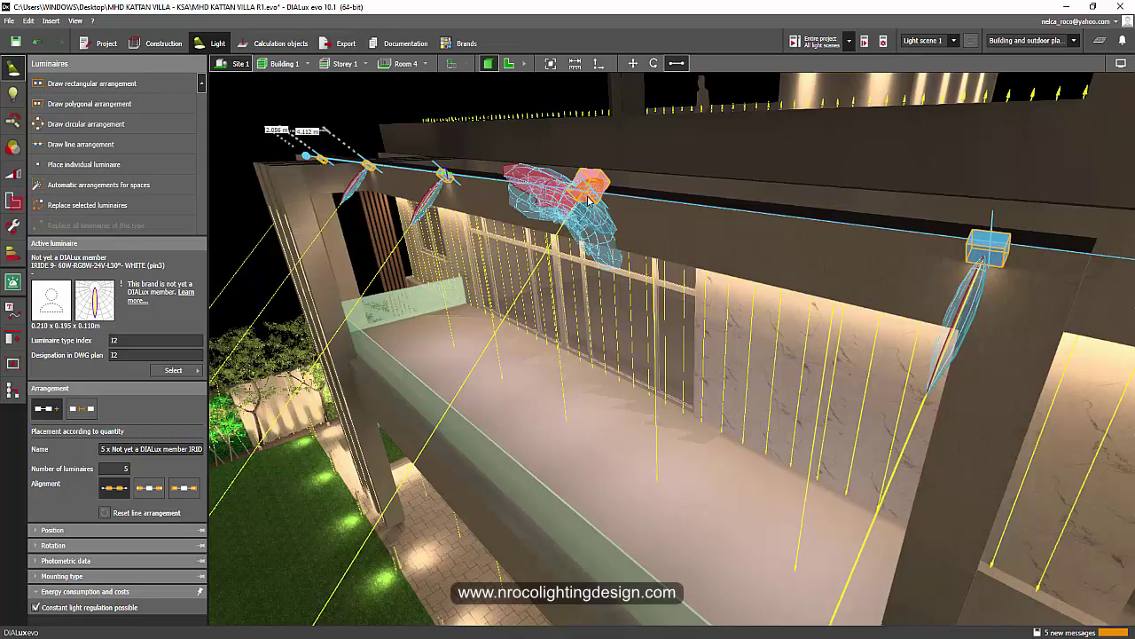
pyautogui.scroll(-2, 588, 199)
pyautogui.click(474, 102)
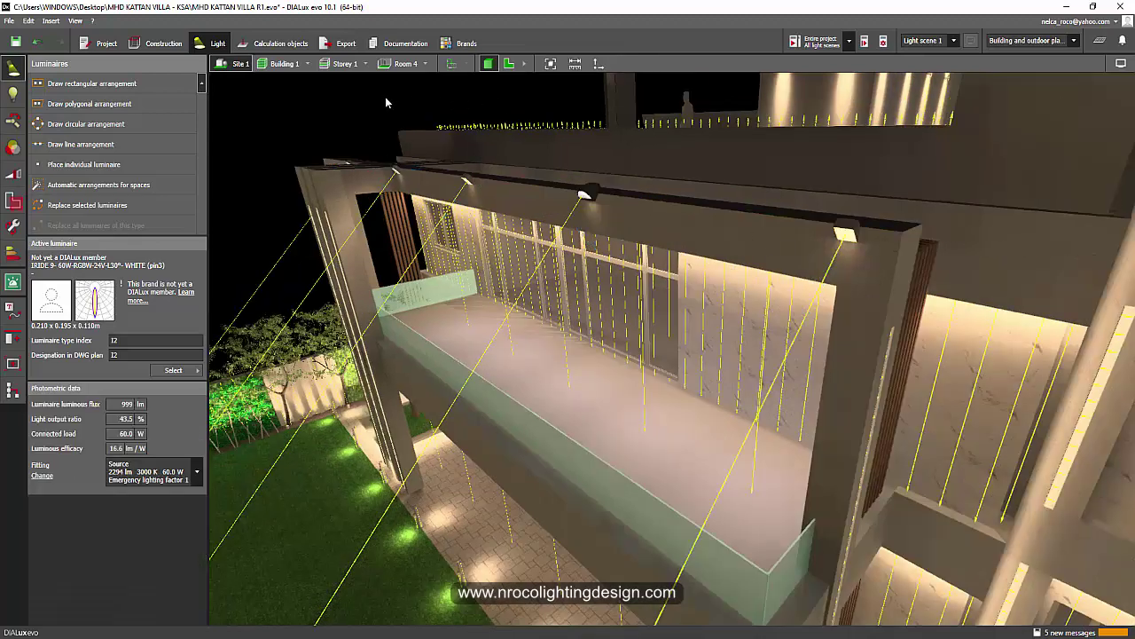
# Examine the whole row of roof-beam luminaires in 3D from the front of the villa.
pyautogui.moveTo(370, 108); pyautogui.dragTo(401, 122, button='right')
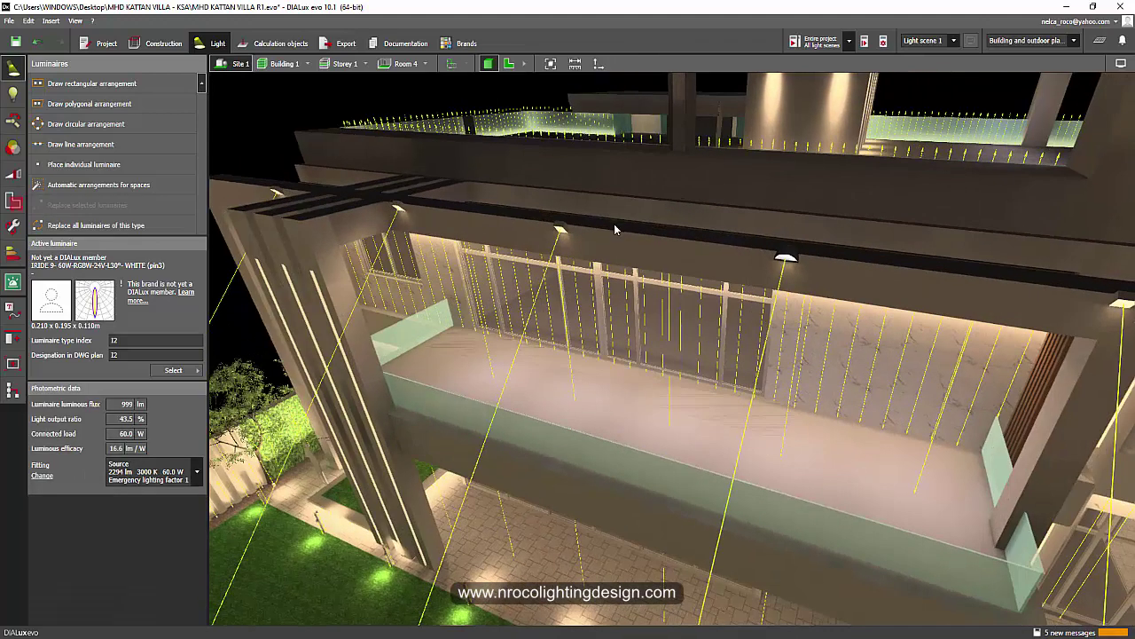
pyautogui.click(510, 233)
pyautogui.click(280, 110)
pyautogui.moveTo(302, 107); pyautogui.dragTo(340, 145, button='right')
pyautogui.scroll(-4, 456, 182)
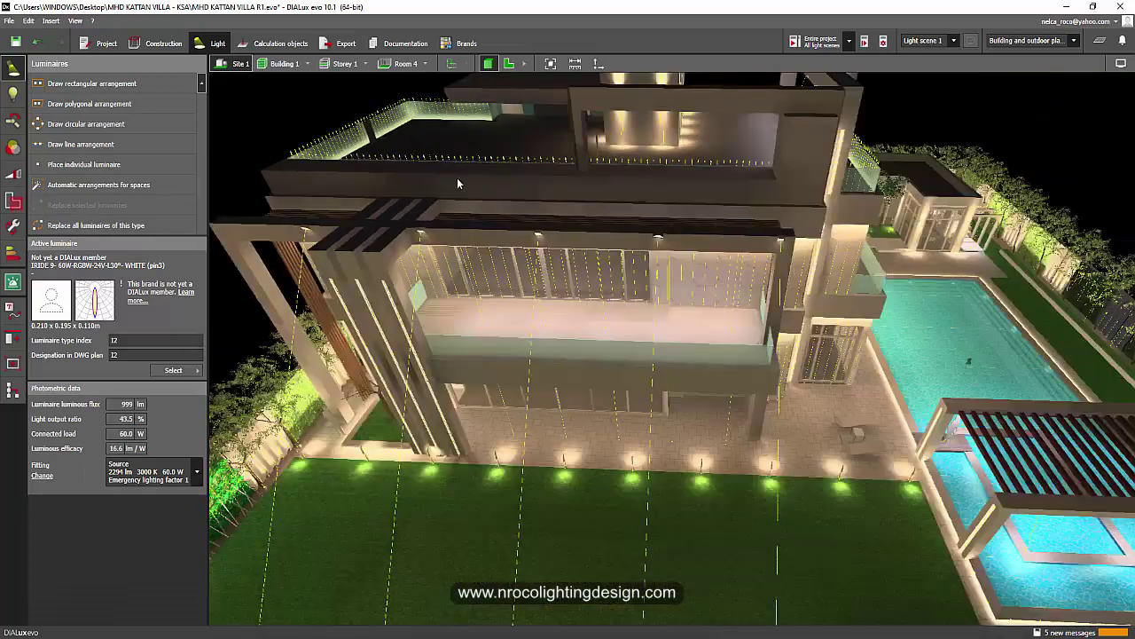
pyautogui.moveTo(438, 184); pyautogui.dragTo(463, 196, button='right')
# Open Room 4 in plan view with the CAD floor plan shown underneath.
pyautogui.click(406, 65)
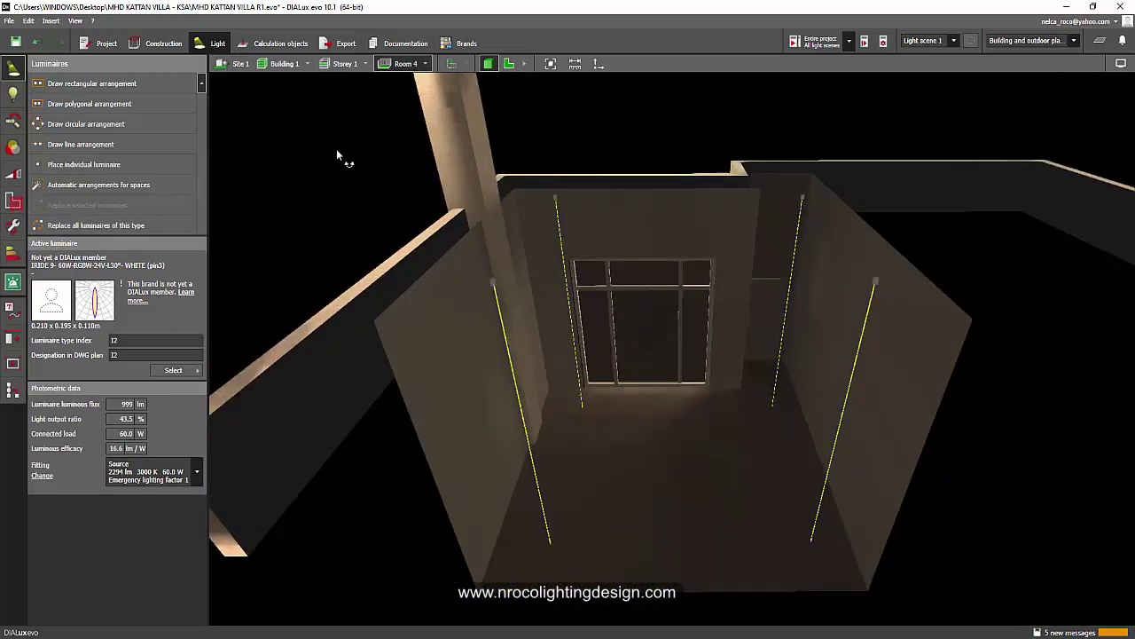
pyautogui.moveTo(336, 149); pyautogui.dragTo(400, 138)
pyautogui.click(508, 63)
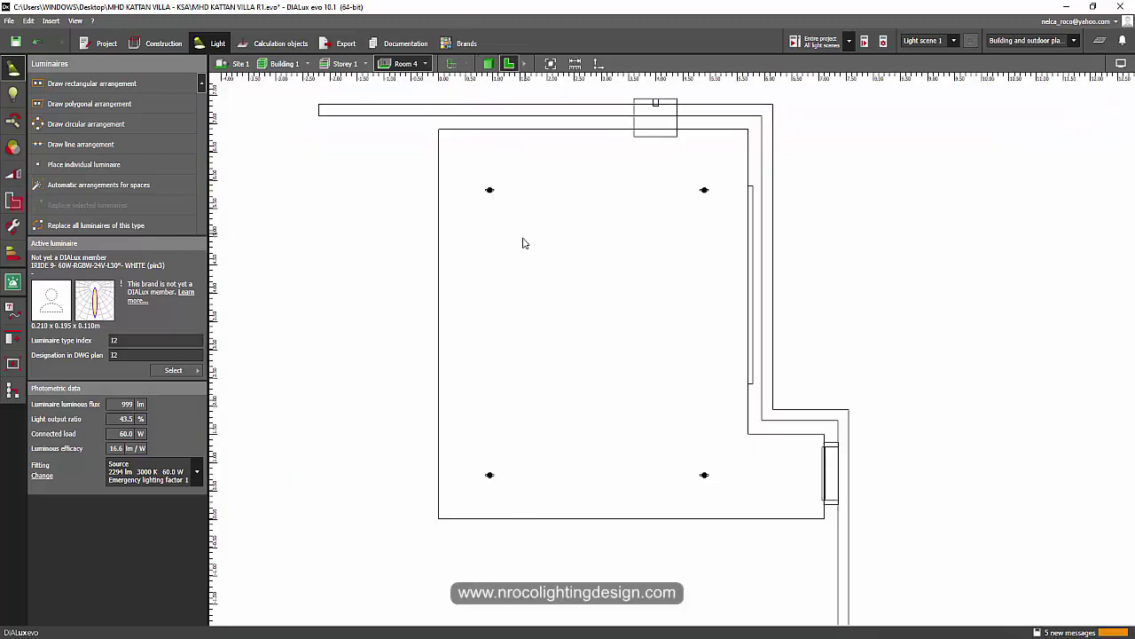
pyautogui.click(451, 64)
pyautogui.scroll(3, 512, 290)
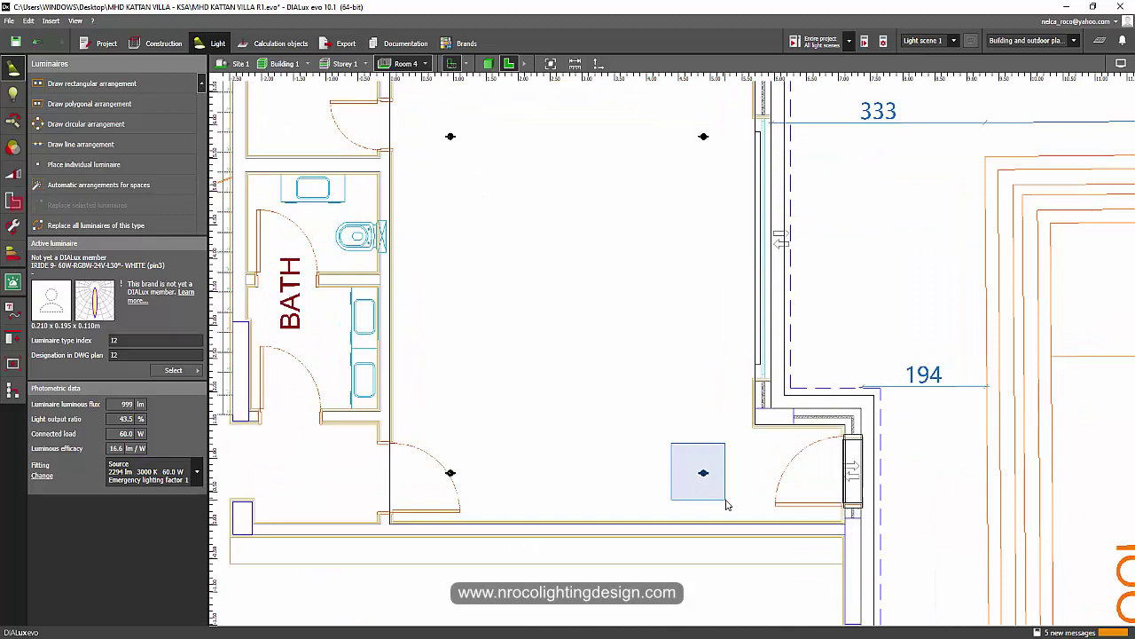
# Select the rectangular arrangement of four Philips RS730B luminaires in Room 4.
pyautogui.click(703, 472)
pyautogui.click(498, 195)
pyautogui.click(451, 137)
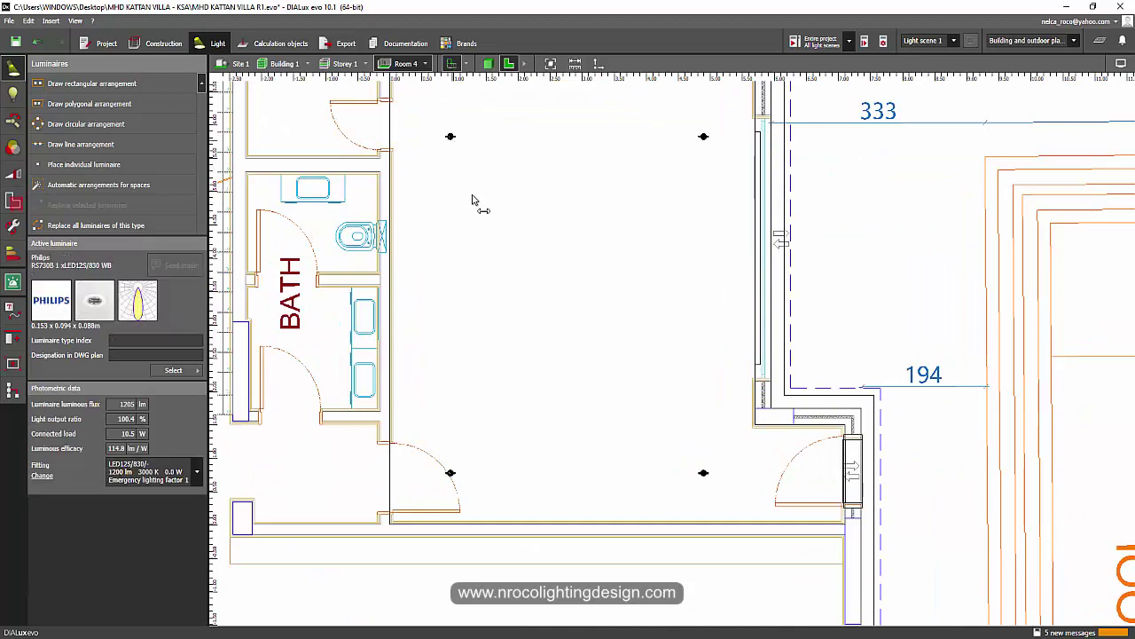
pyautogui.scroll(-1, 470, 197)
pyautogui.moveTo(522, 235); pyautogui.dragTo(543, 252, button='middle')
pyautogui.scroll(3, 544, 252)
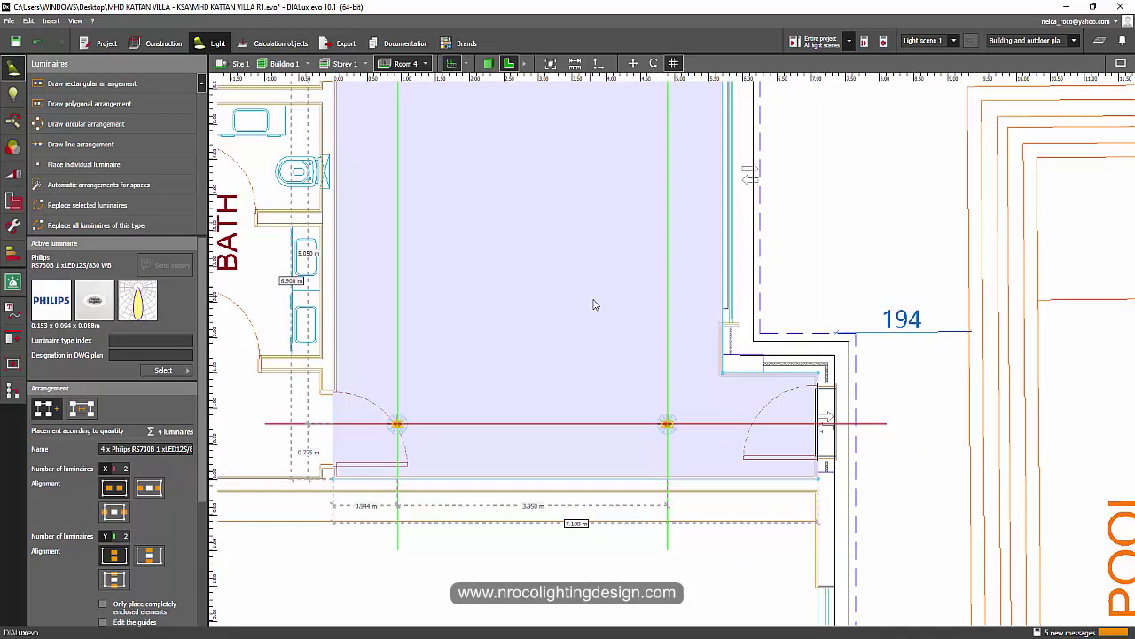
# Single out the one luminaire of the room arrangement nearest the exterior door on the pool side.
pyautogui.moveTo(619, 384); pyautogui.dragTo(693, 458)
pyautogui.scroll(2, 489, 381)
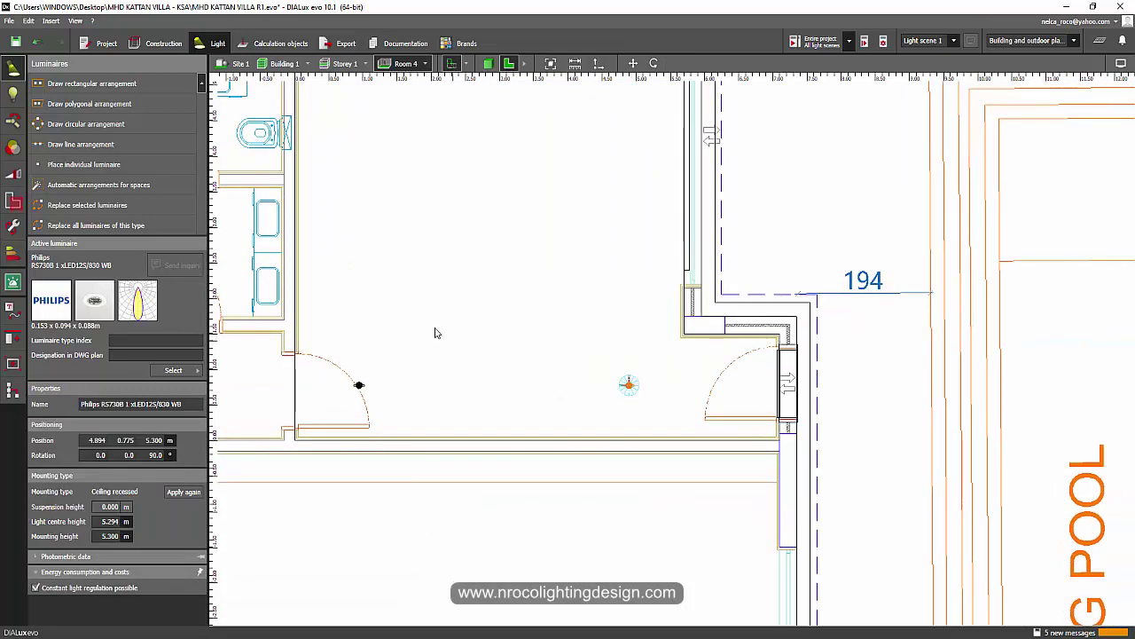
pyautogui.click(432, 383)
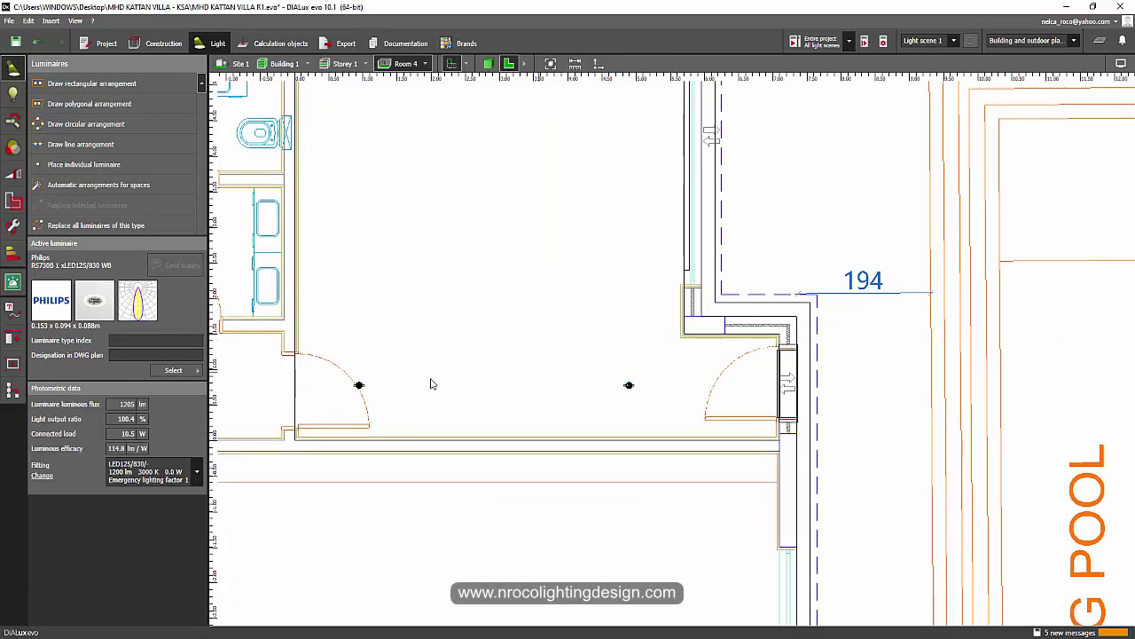
pyautogui.click(358, 384)
pyautogui.moveTo(563, 338); pyautogui.dragTo(648, 405)
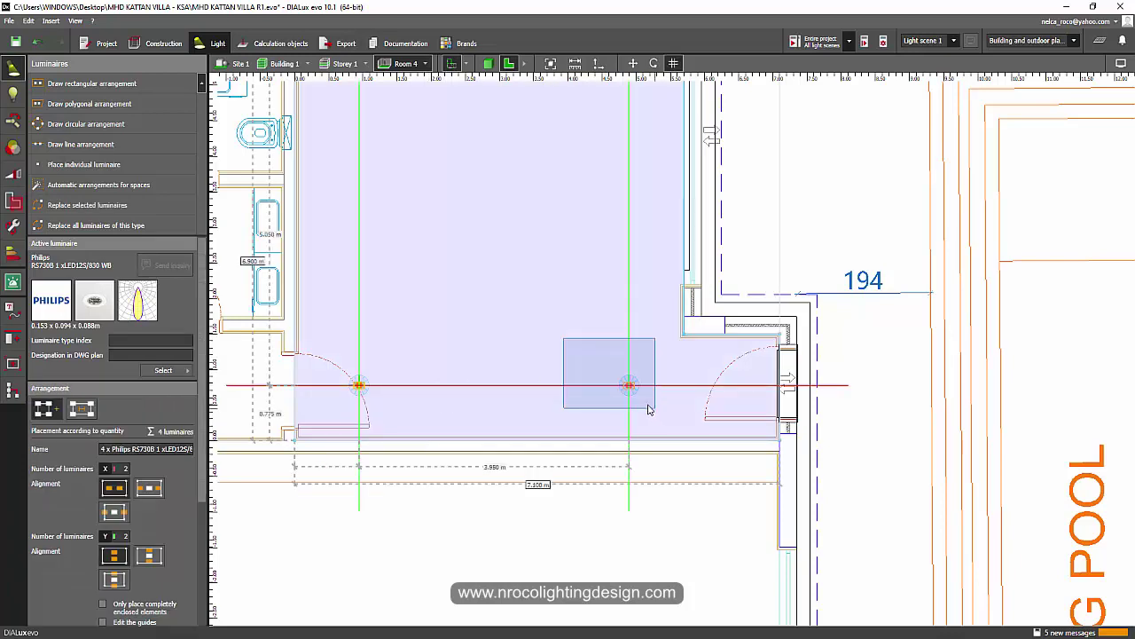
pyautogui.click(648, 409)
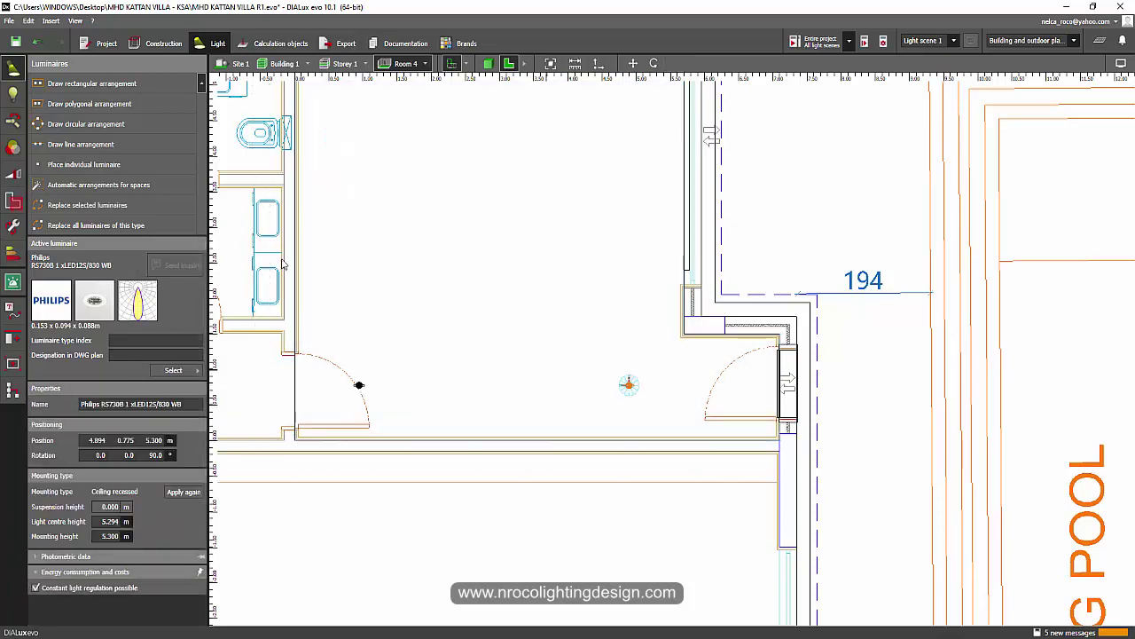
# Replace the selected luminaire with the Philips RS140B 1xLED6-32-/830 and dismiss the installation position recalculation.
pyautogui.click(163, 209)
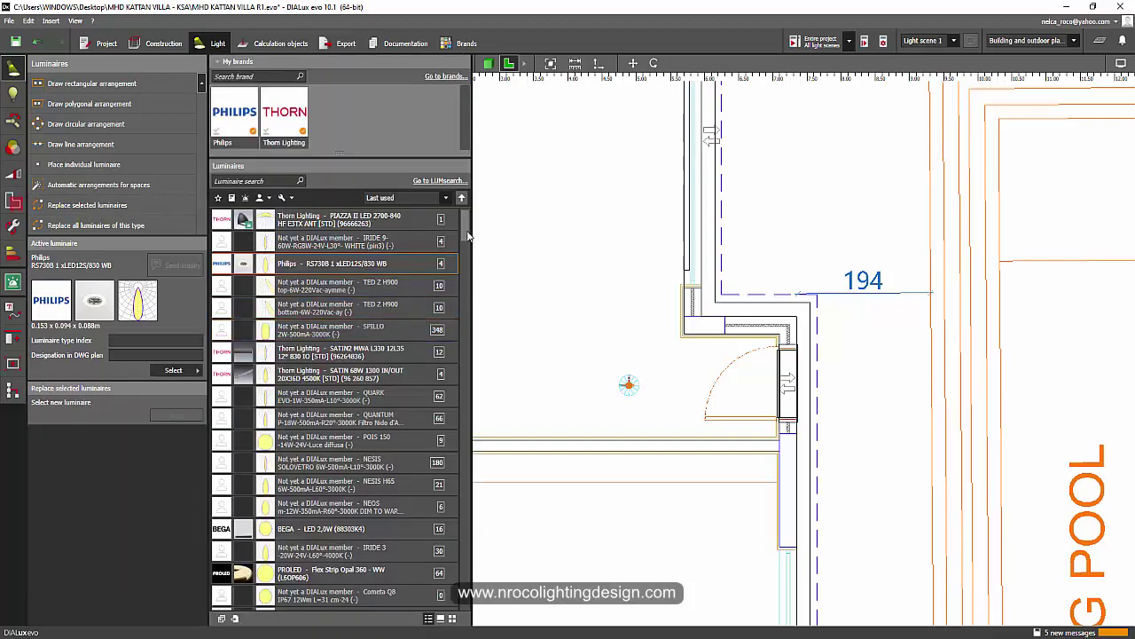
pyautogui.moveTo(464, 228); pyautogui.dragTo(481, 474)
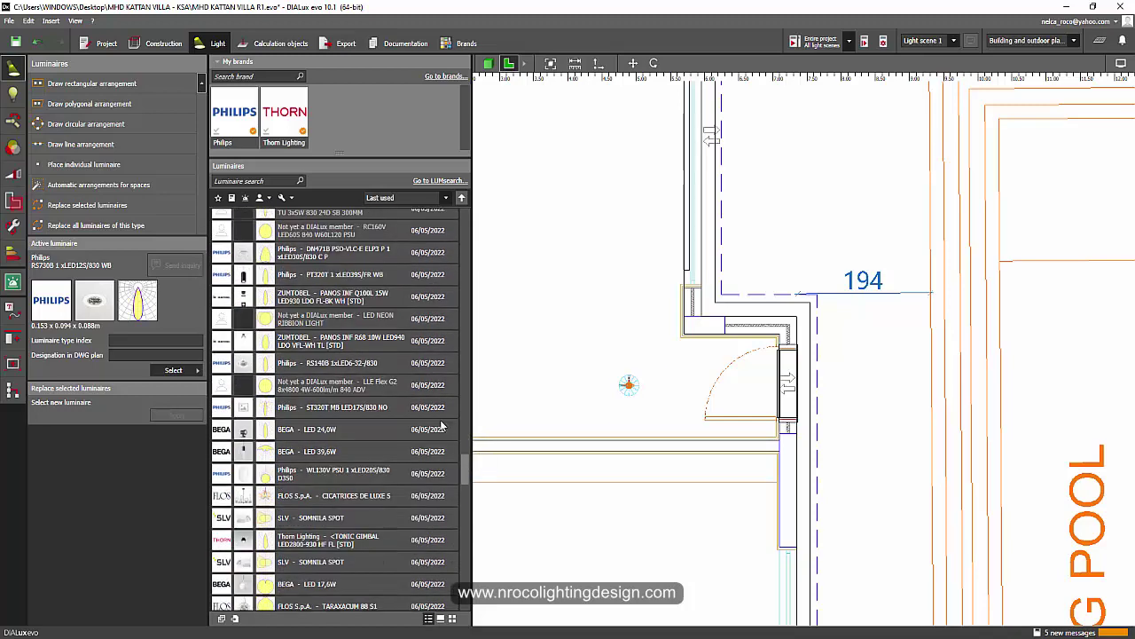
pyautogui.click(315, 364)
pyautogui.click(177, 415)
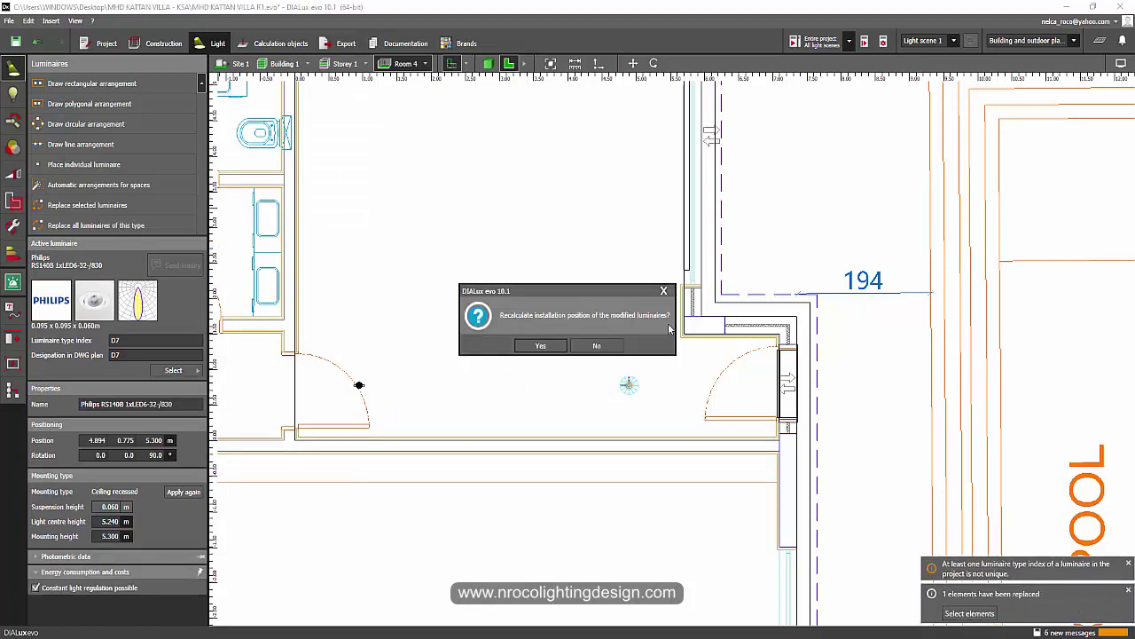
pyautogui.click(662, 292)
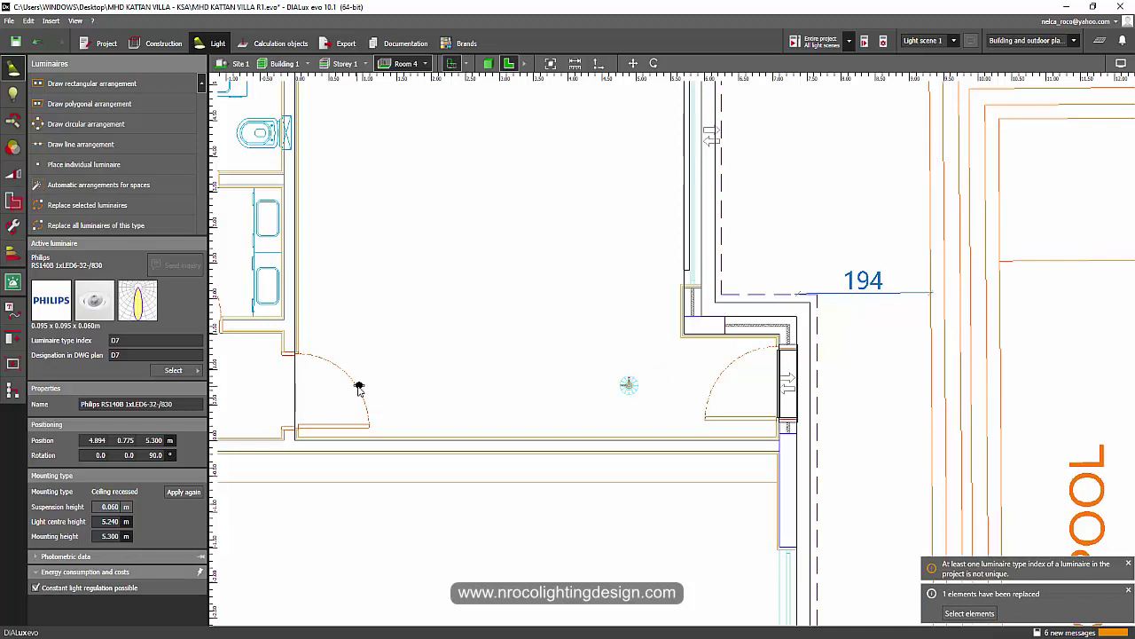
pyautogui.click(479, 257)
pyautogui.scroll(-3, 474, 311)
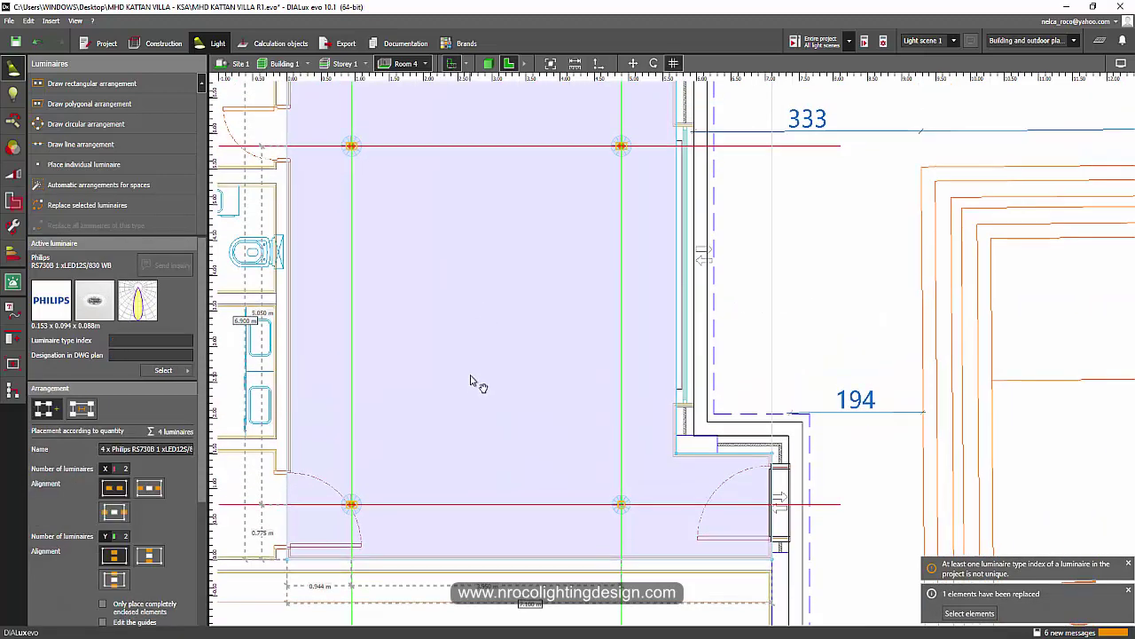
# Select the replaced RS140B downlight near the exterior door and show it in the 3D view of Room 4.
pyautogui.scroll(1, 504, 401)
pyautogui.doubleClick(572, 464)
pyautogui.scroll(4, 571, 464)
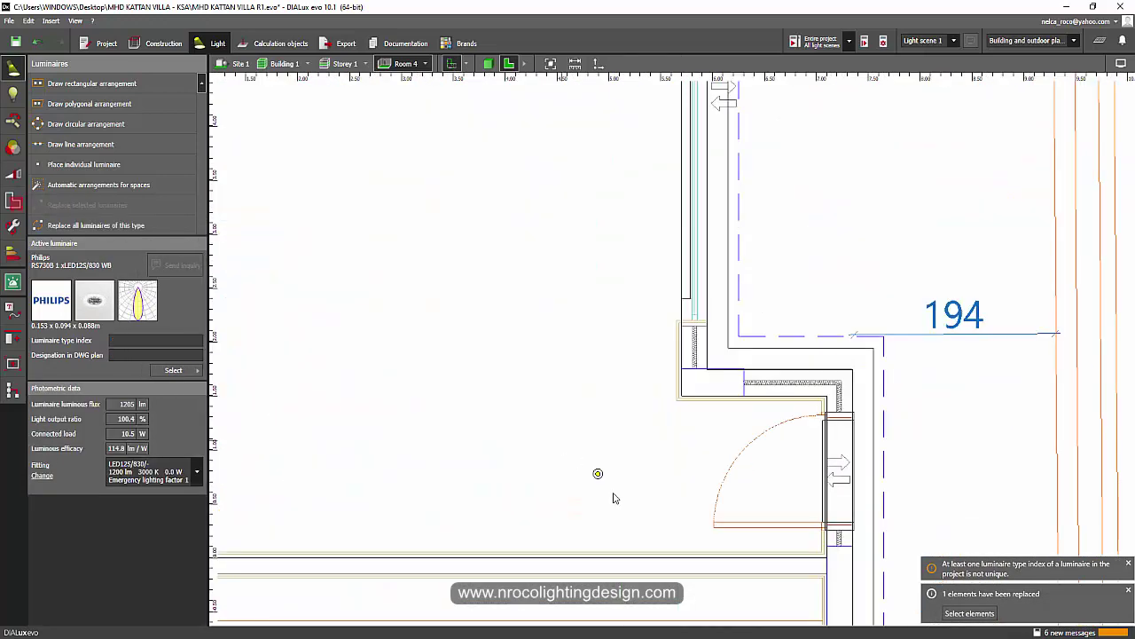
pyautogui.click(487, 63)
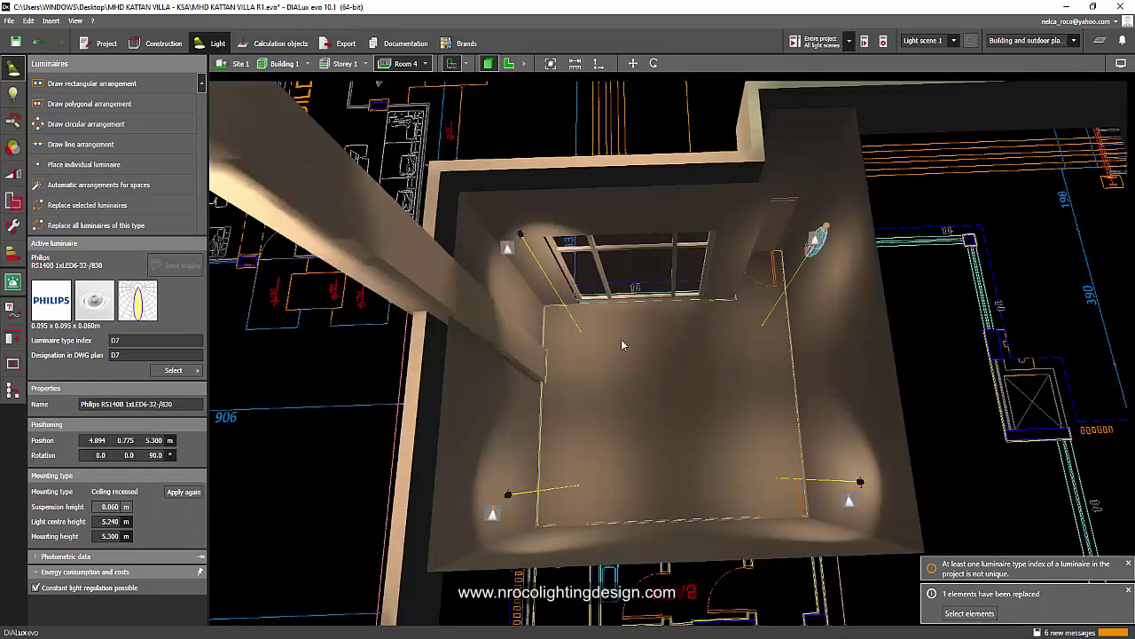
pyautogui.moveTo(637, 343); pyautogui.dragTo(700, 314)
pyautogui.moveTo(700, 314); pyautogui.dragTo(634, 355, button='middle')
pyautogui.scroll(3, 633, 355)
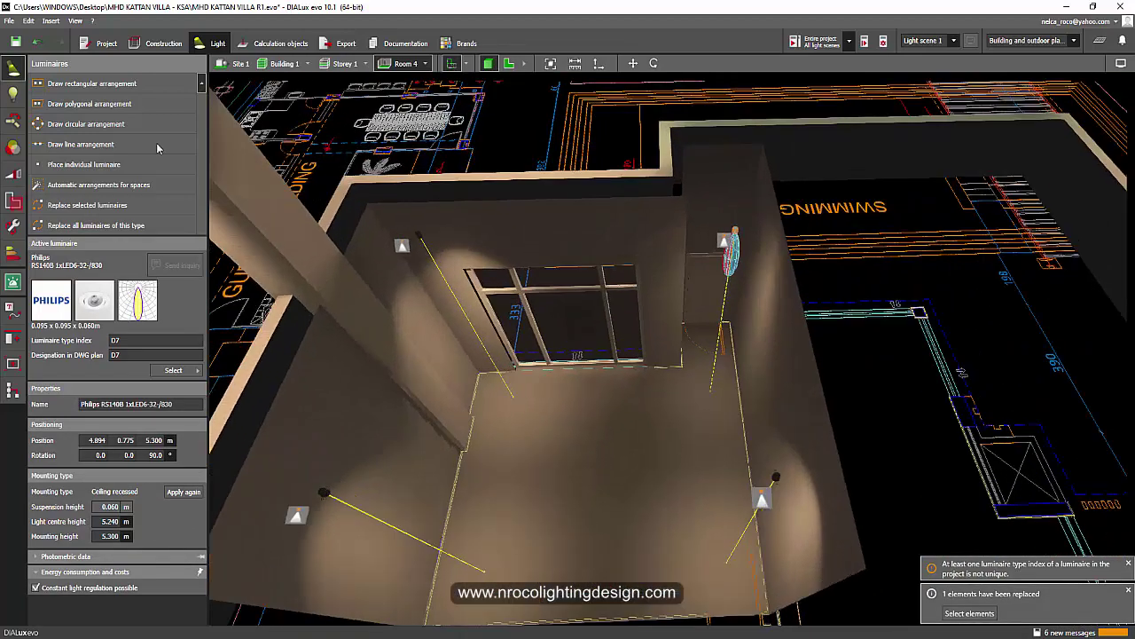
# Aim the replaced downlight at the adjacent side wall with an illumination point about 3.05 m high.
pyautogui.click(13, 121)
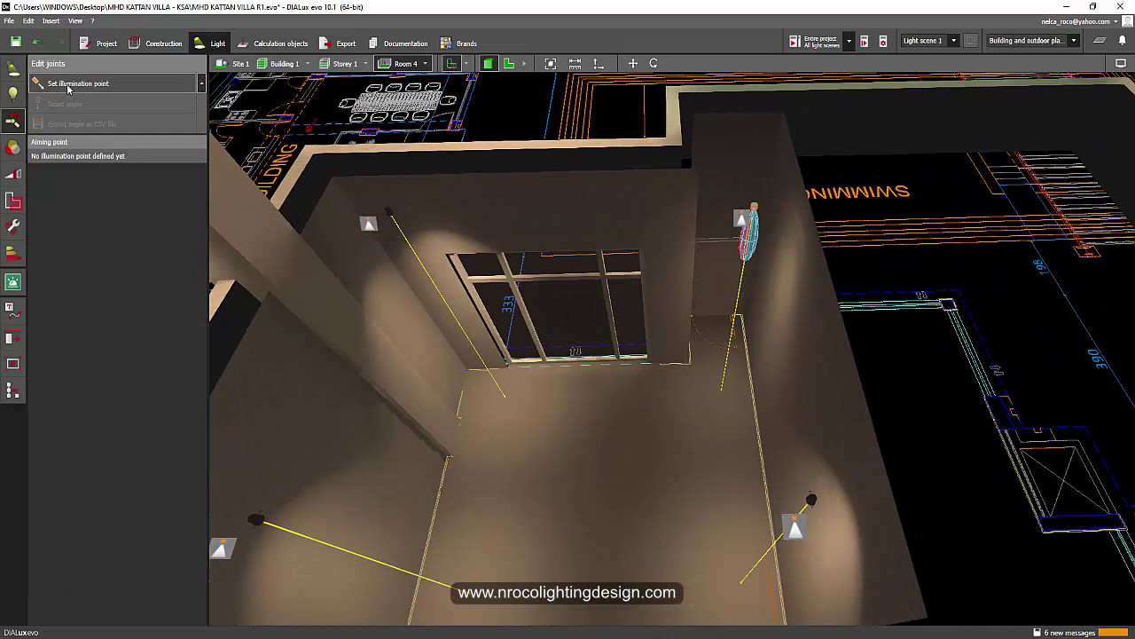
pyautogui.click(80, 83)
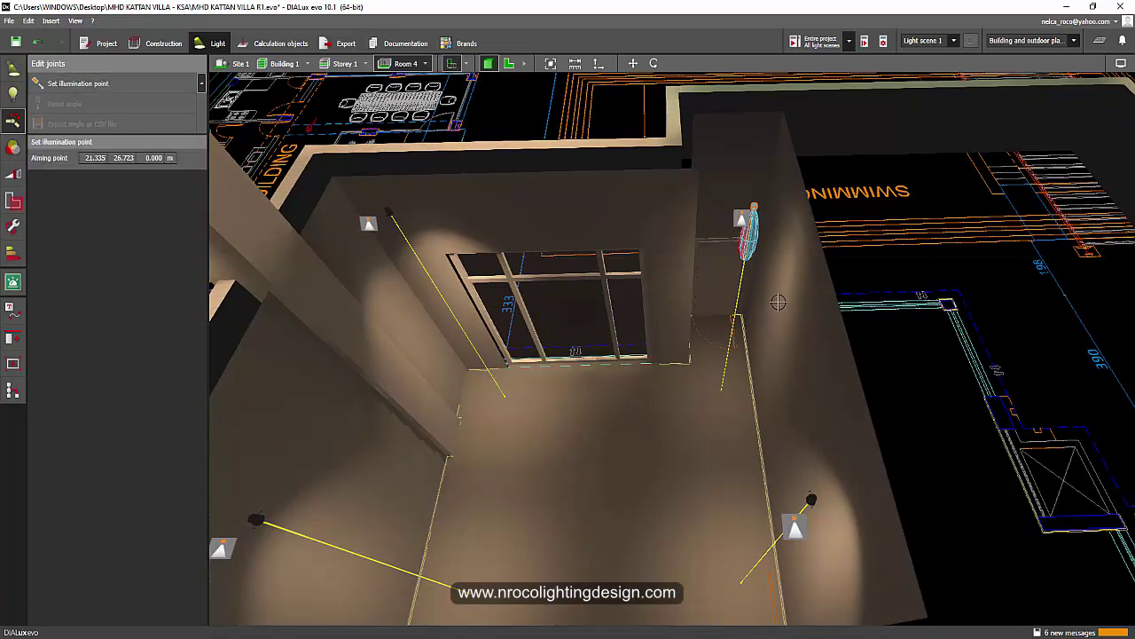
pyautogui.click(643, 441)
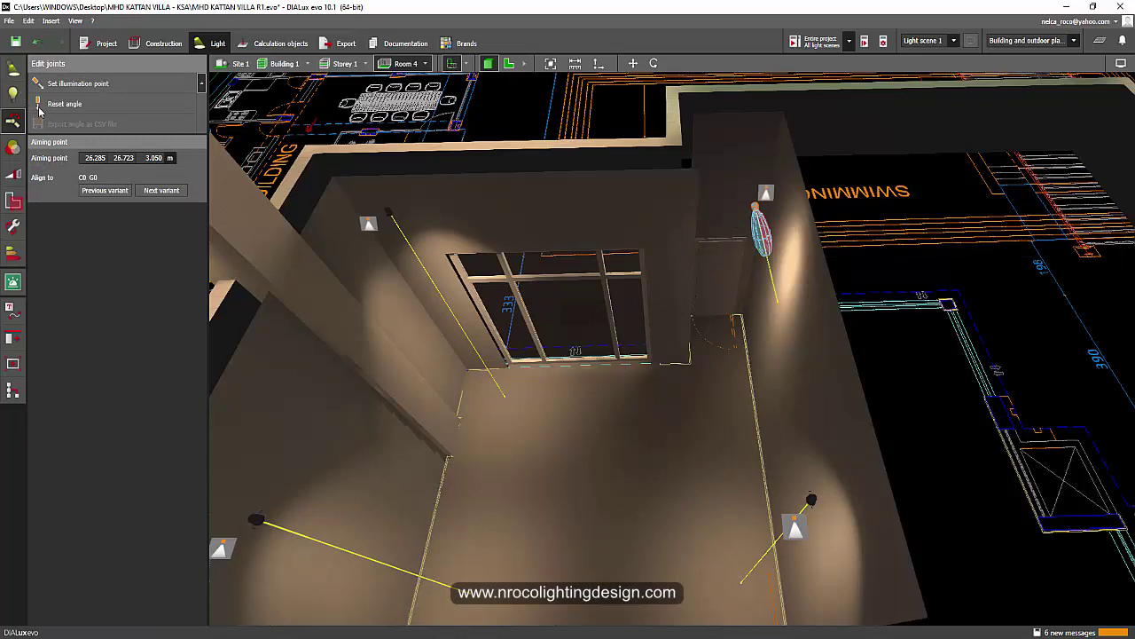
pyautogui.press('Escape')
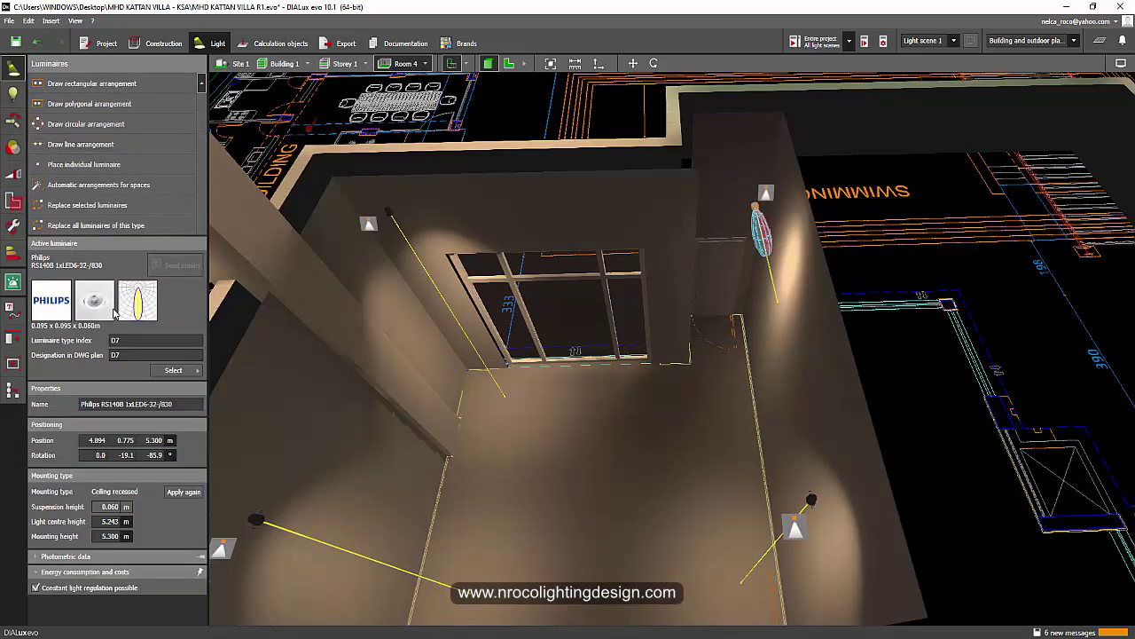
pyautogui.click(916, 377)
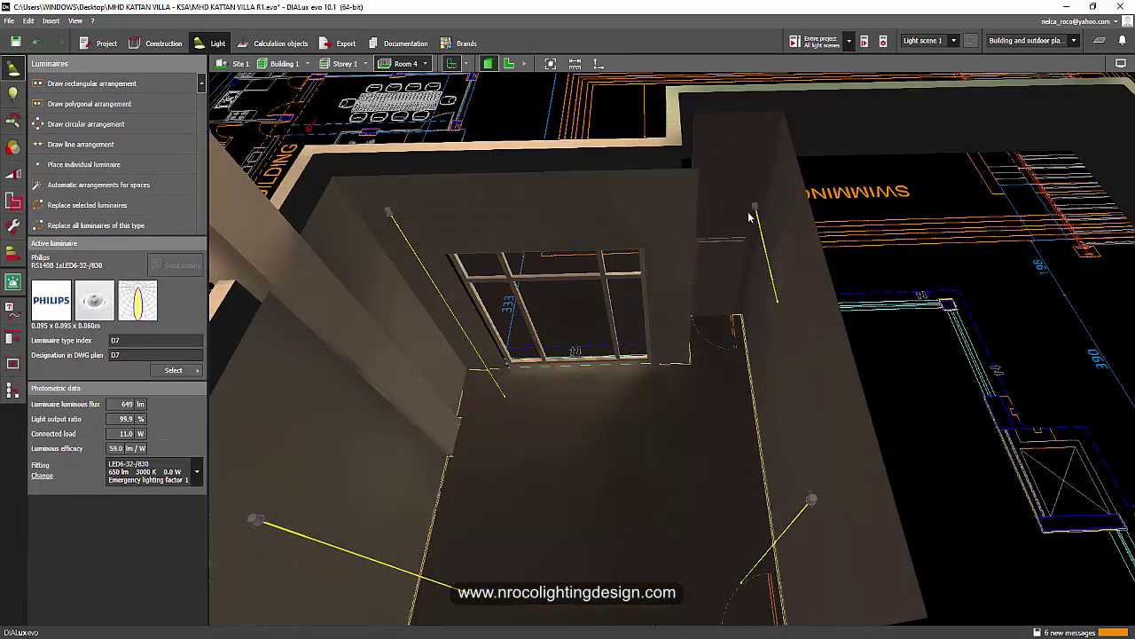
# Check in 3D and in plan that the aimed downlight still belongs to the rectangular arrangement, and clear the selection.
pyautogui.moveTo(615, 301); pyautogui.dragTo(820, 371, button='right')
pyautogui.moveTo(819, 370); pyautogui.dragTo(786, 375)
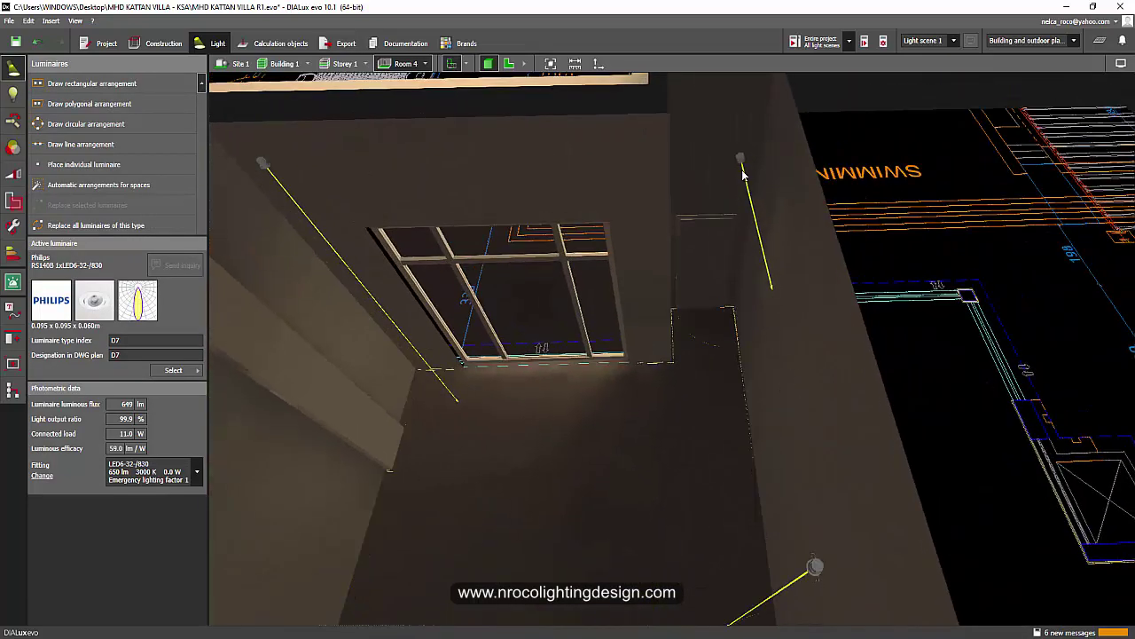
pyautogui.click(869, 329)
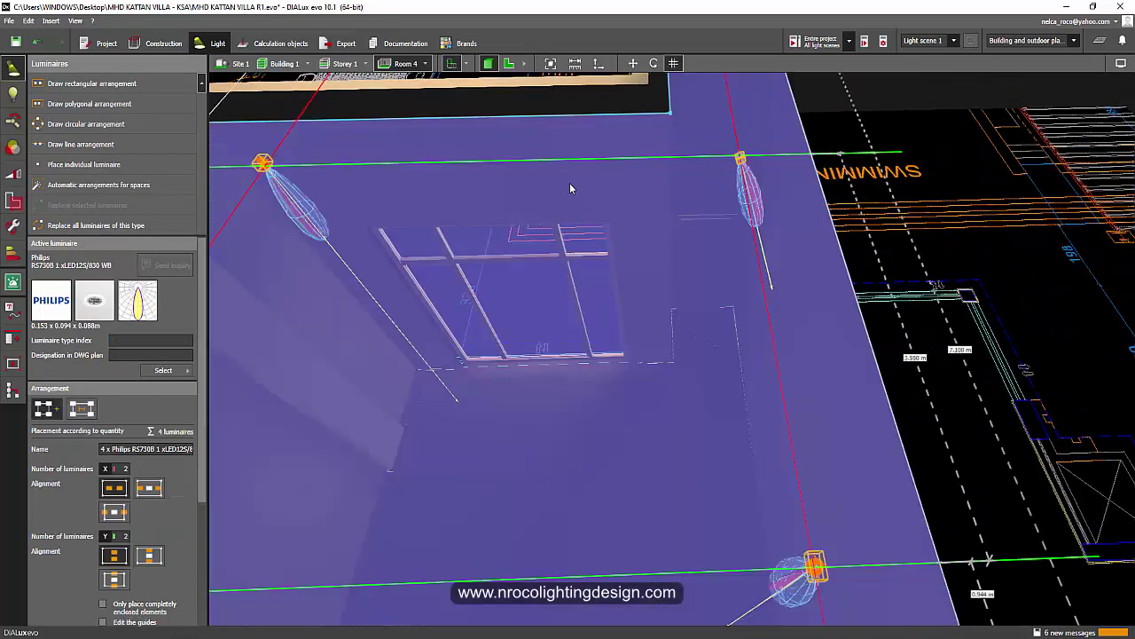
pyautogui.click(507, 65)
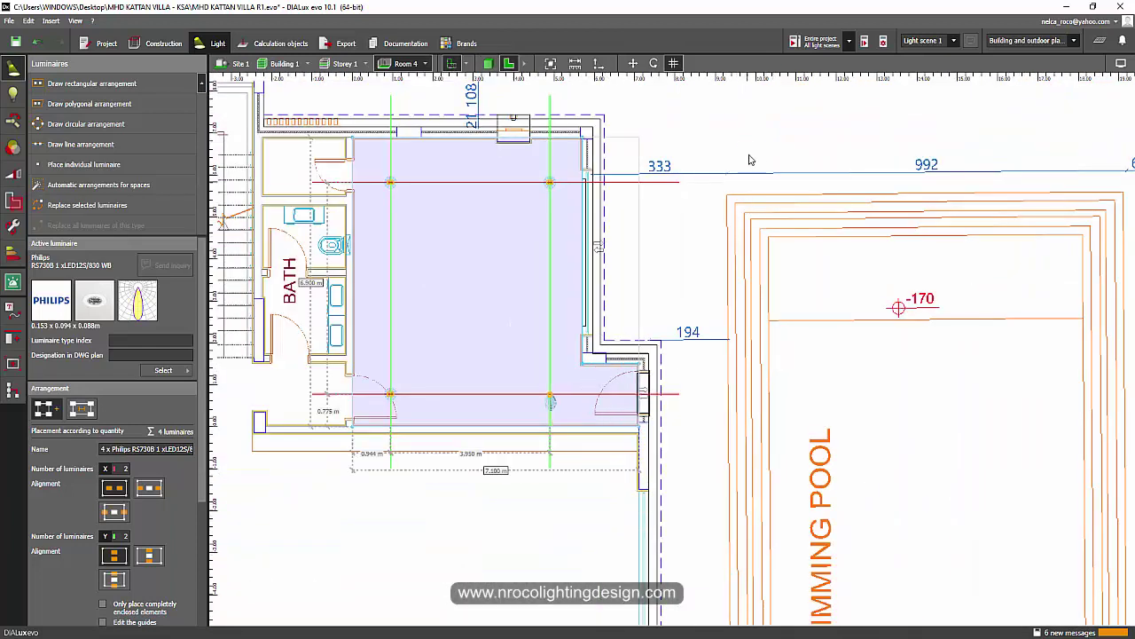
pyautogui.click(468, 260)
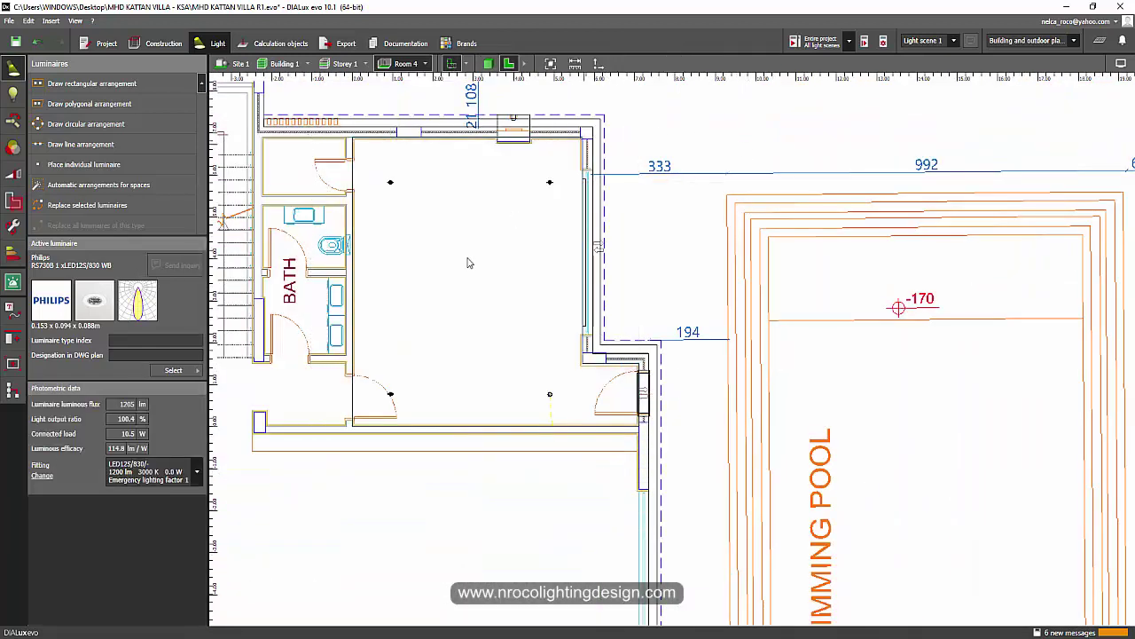
# Choose the FLOS 2097/50 chandelier from the last-used luminaires as the active luminaire.
pyautogui.click(186, 364)
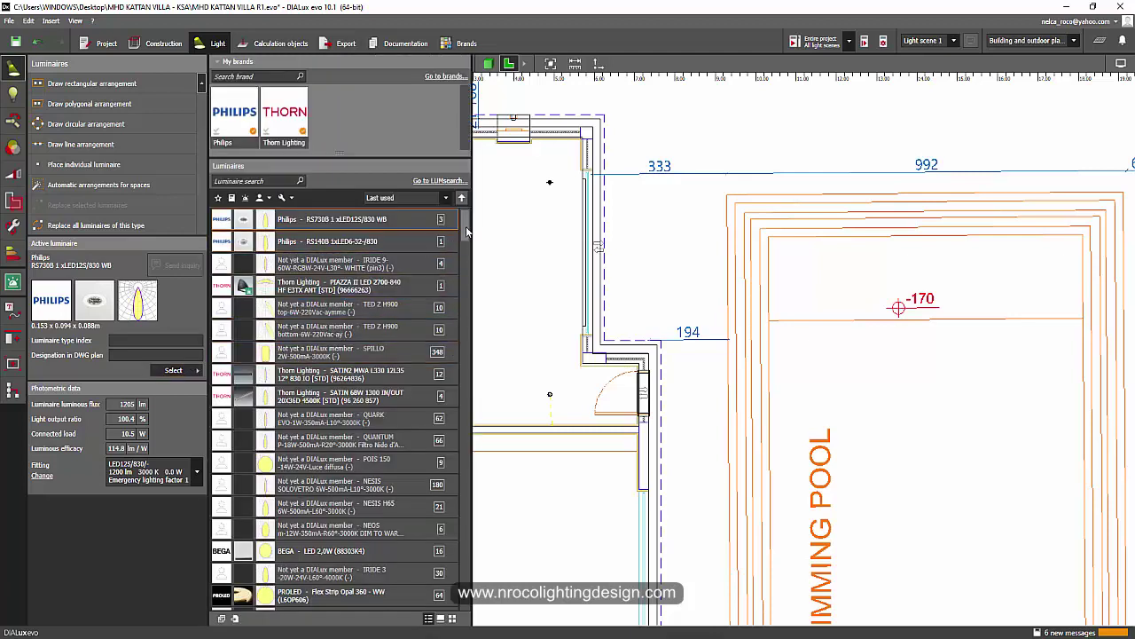
pyautogui.scroll(-2, 470, 243)
pyautogui.moveTo(470, 243); pyautogui.dragTo(490, 407)
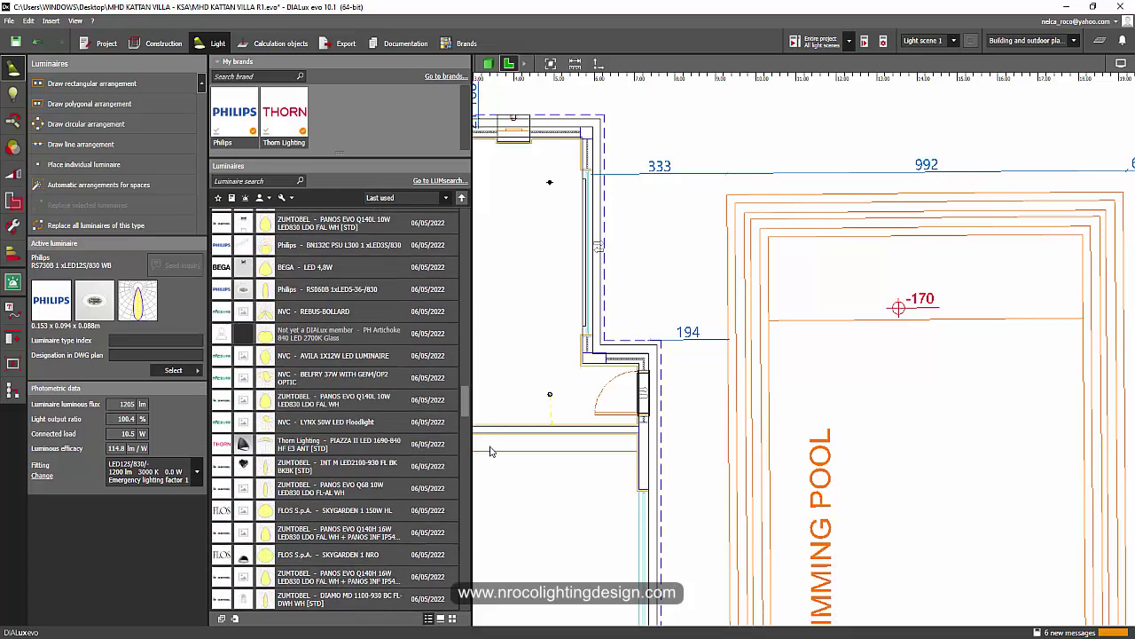
pyautogui.moveTo(491, 451); pyautogui.dragTo(489, 497)
pyautogui.click(292, 480)
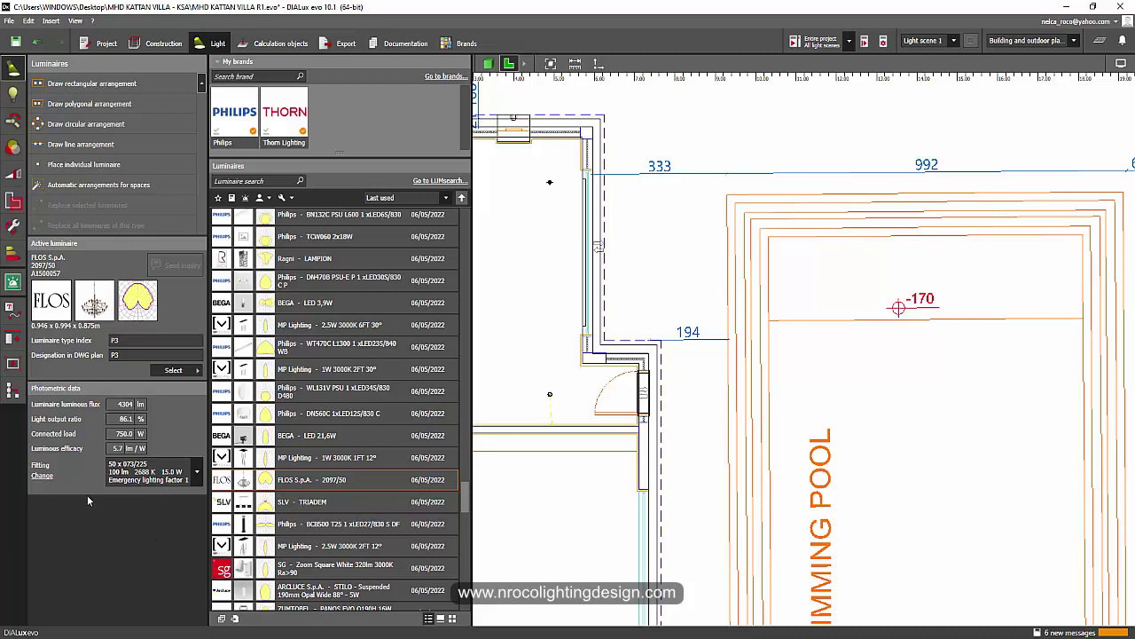
# Place one FLOS 2097/50 in Room 4, centre it in the area and shift it to X 3.000 m between the downlights.
pyautogui.click(68, 167)
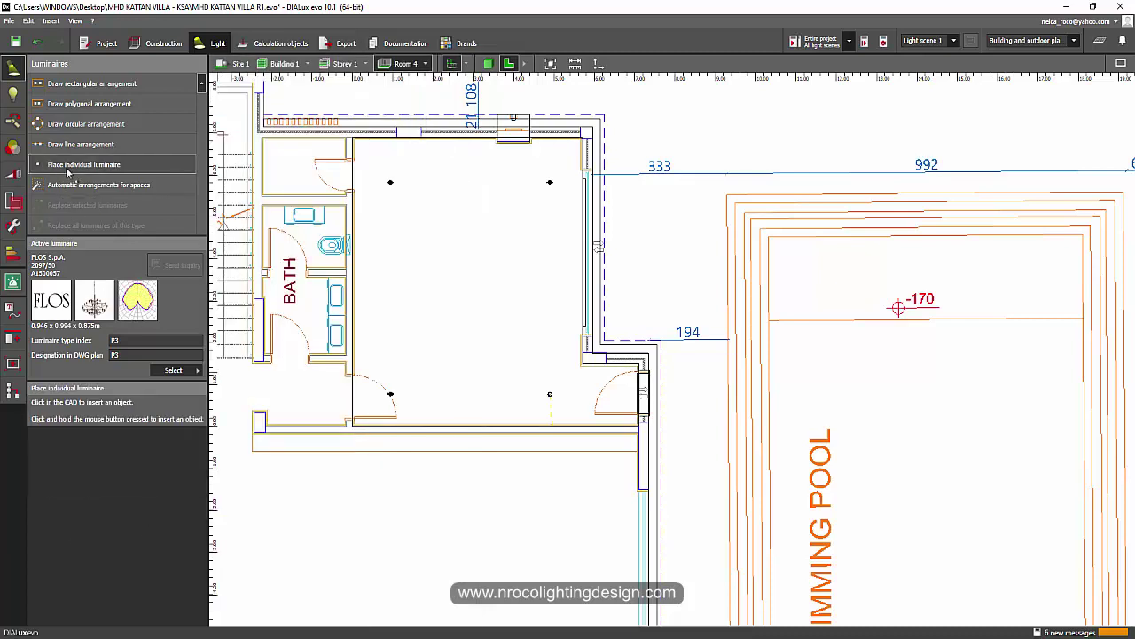
pyautogui.click(465, 278)
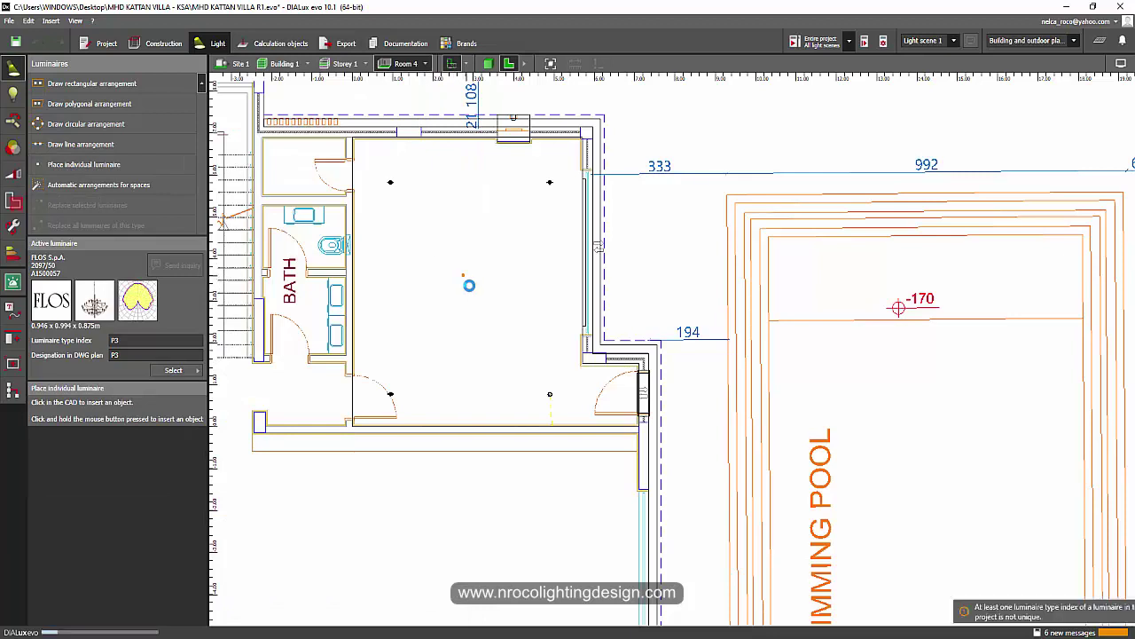
pyautogui.rightClick(465, 278)
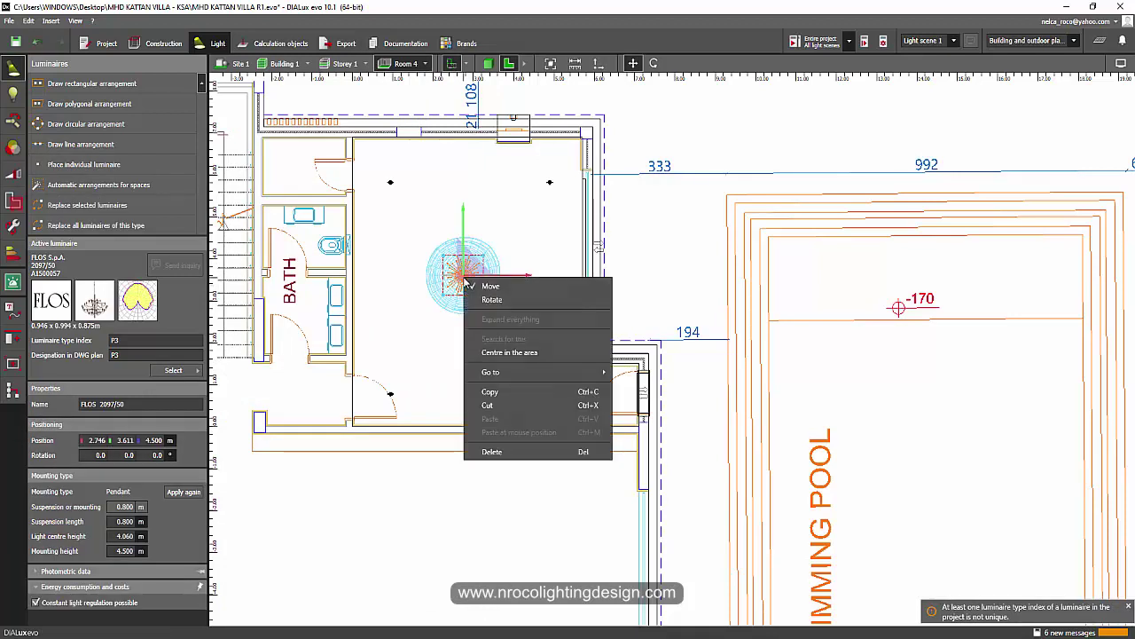
pyautogui.click(498, 353)
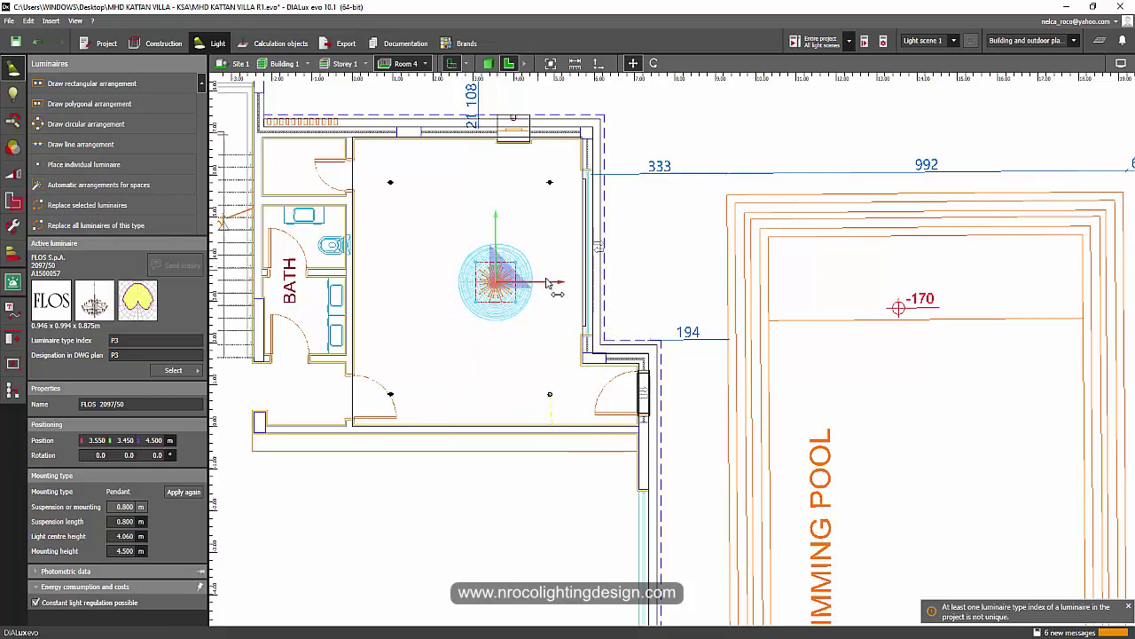
pyautogui.moveTo(552, 282); pyautogui.dragTo(518, 285)
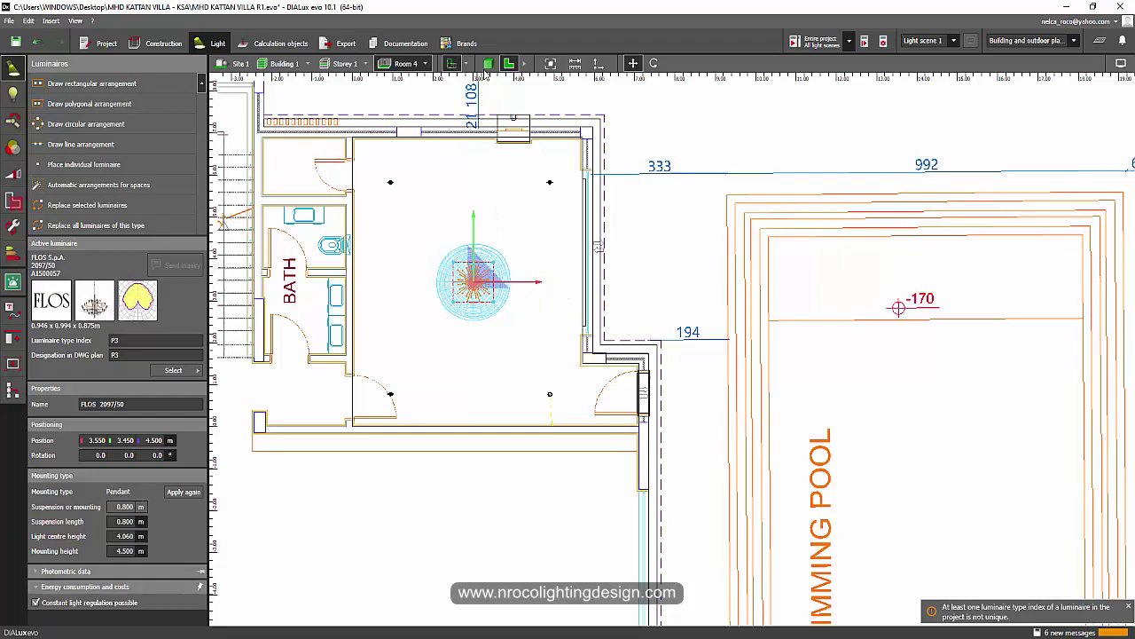
# Examine the chandelier and its light distribution from inside Room 4 in 3D.
pyautogui.click(488, 62)
pyautogui.scroll(-2, 798, 336)
pyautogui.click(865, 346)
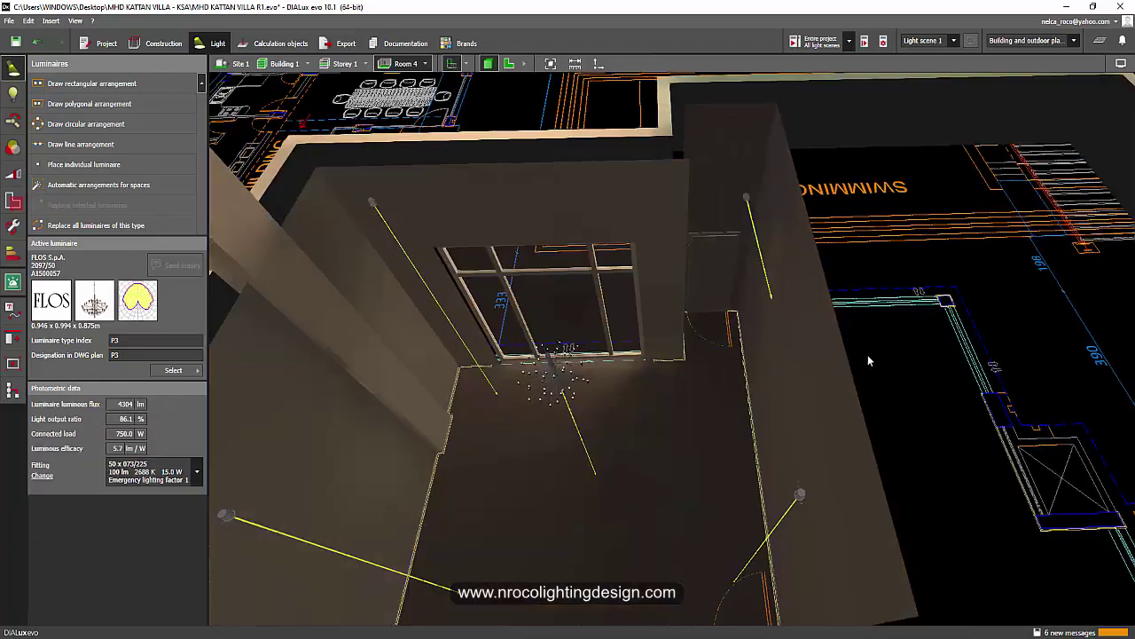
pyautogui.moveTo(868, 355); pyautogui.dragTo(896, 262, button='right')
pyautogui.click(560, 266)
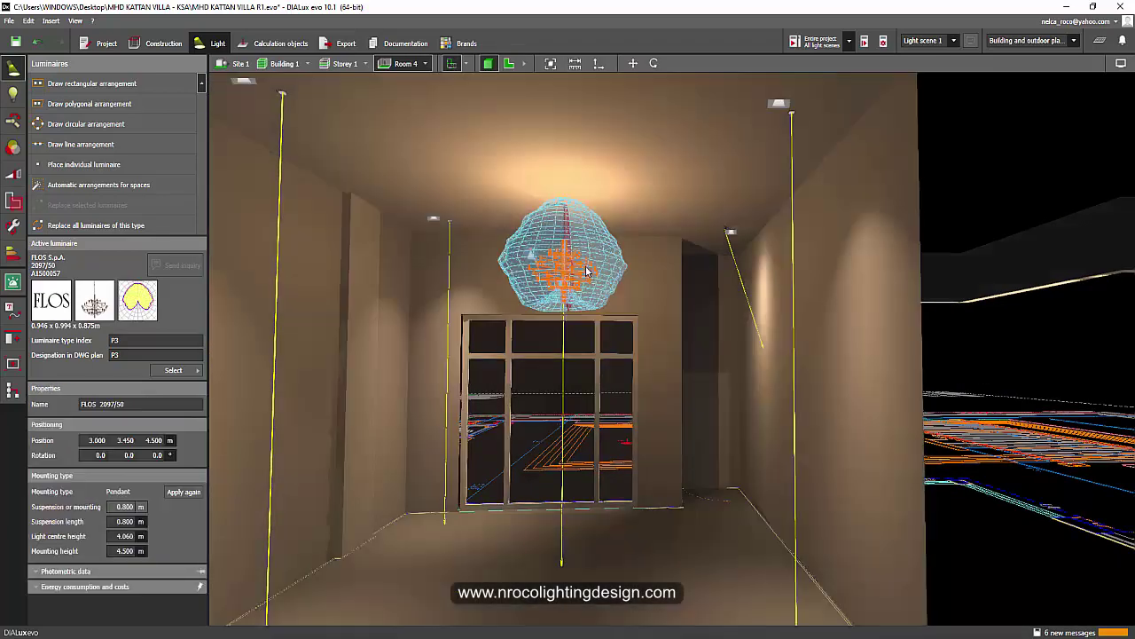
# Select the chandelier together with the four downlights in plan view and combine them into one group.
pyautogui.click(508, 63)
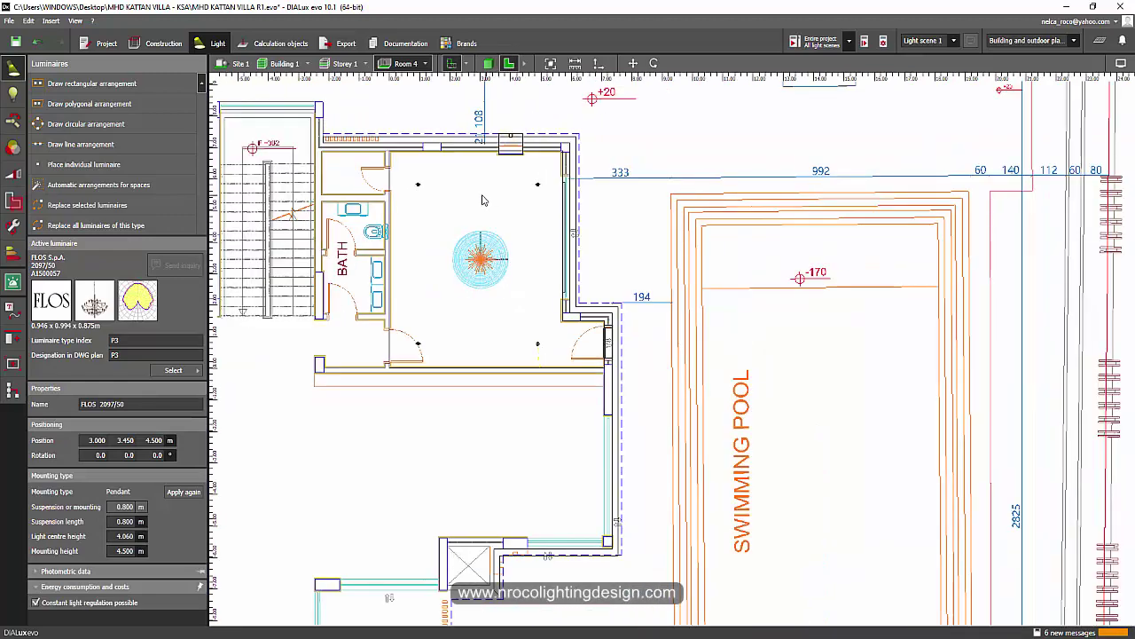
pyautogui.click(508, 211)
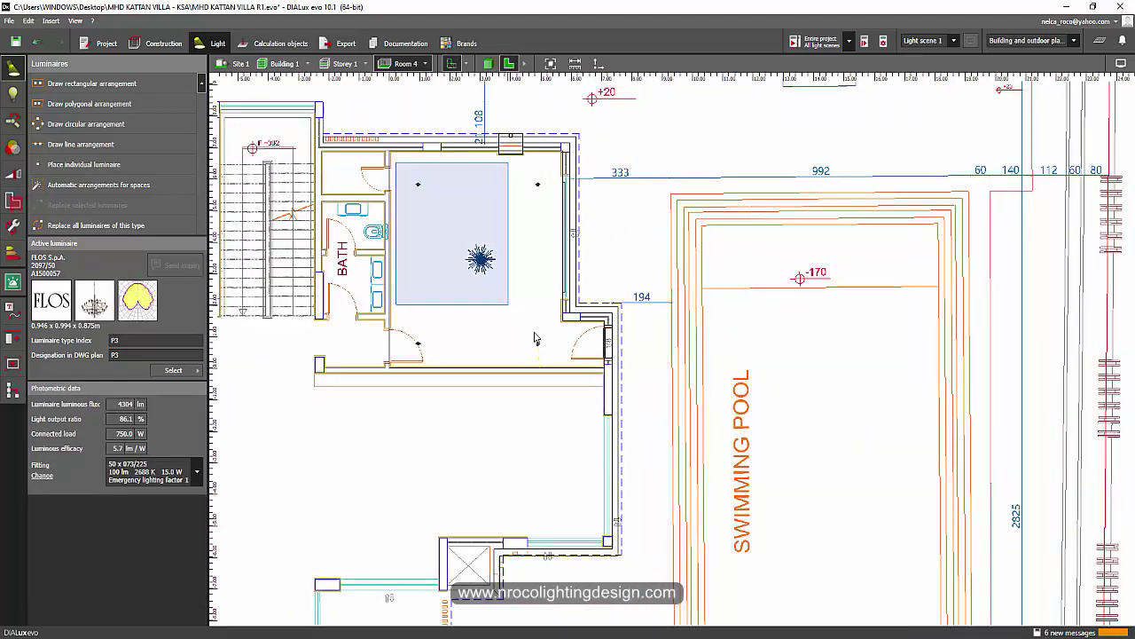
pyautogui.click(533, 337)
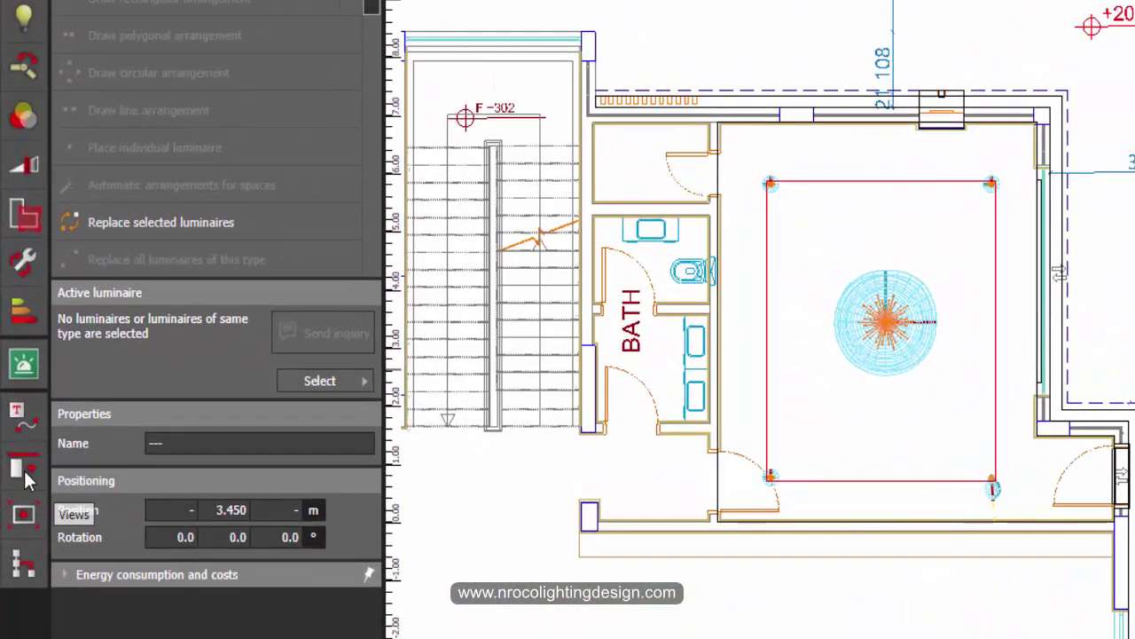
pyautogui.click(25, 470)
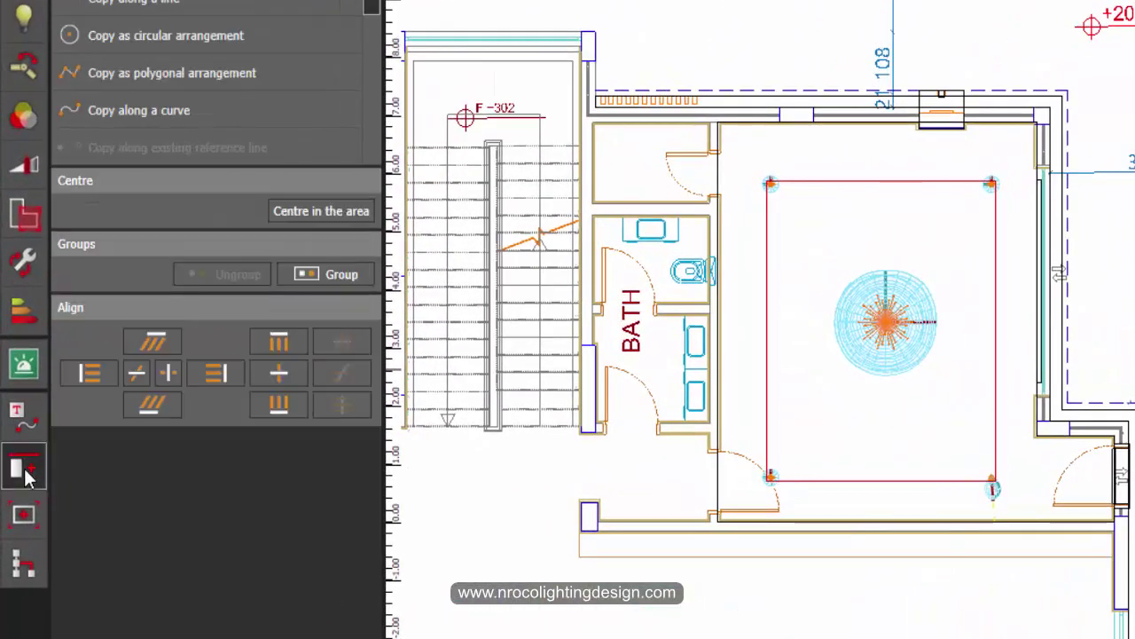
pyautogui.click(337, 274)
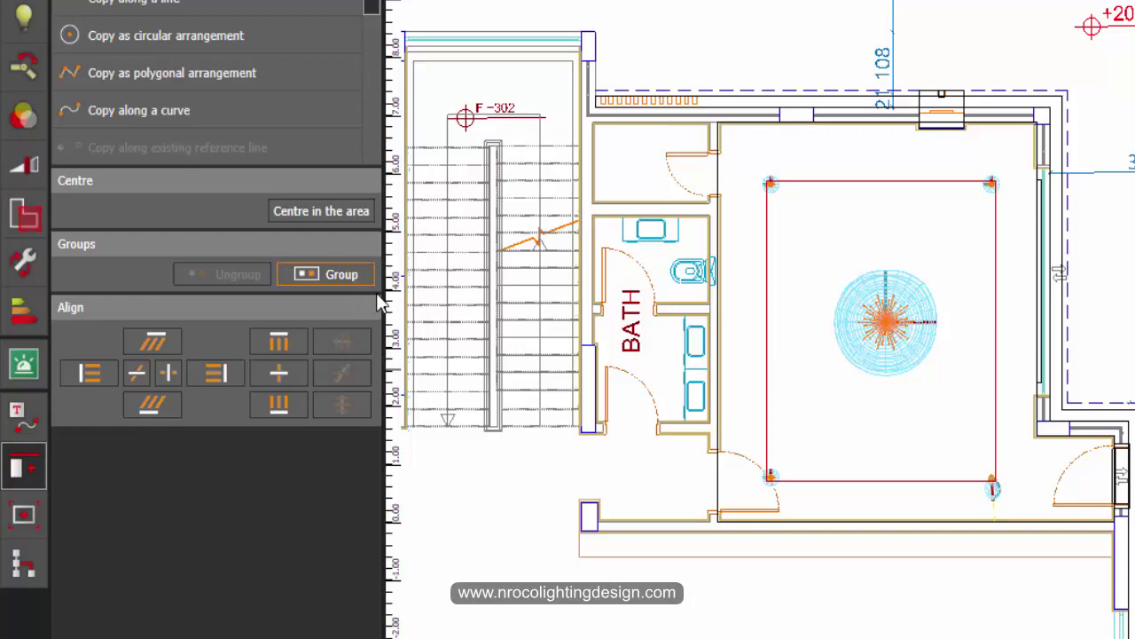
# Check the grouping by selecting one pool-side downlight in plan, and return to the luminaire settings with nothing selected.
pyautogui.press('Escape')
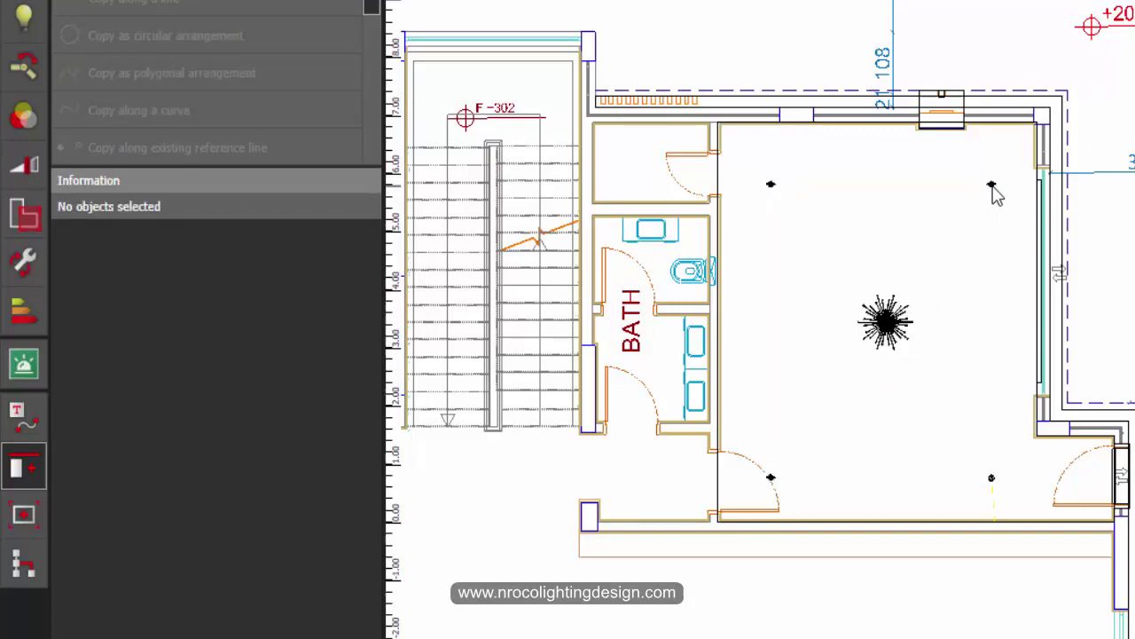
pyautogui.click(991, 186)
pyautogui.press('Escape')
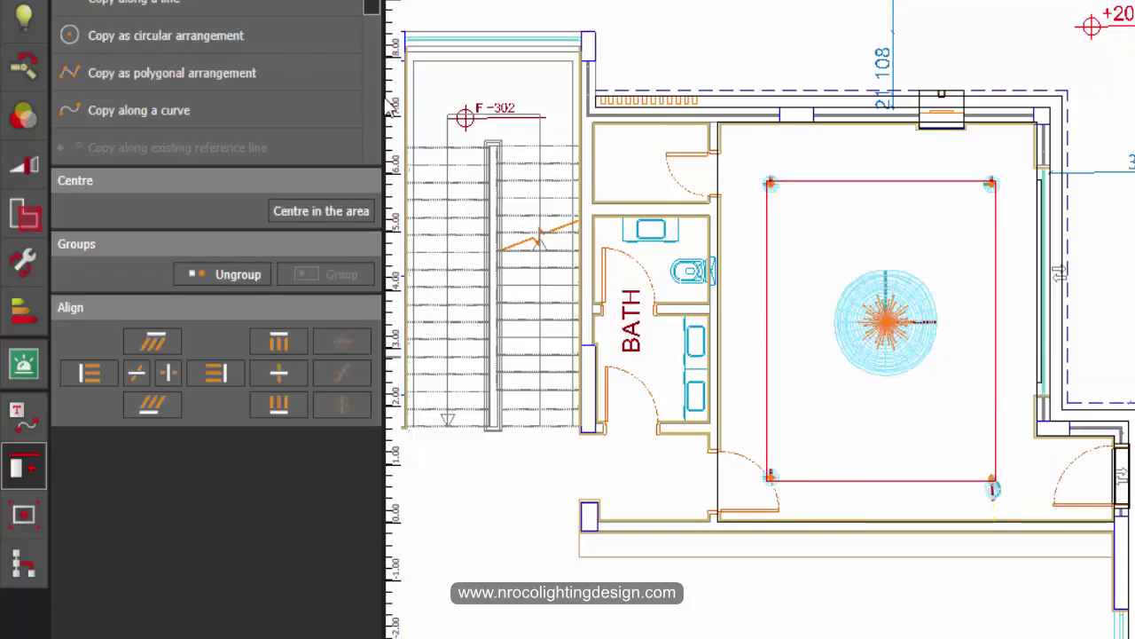
pyautogui.click(16, 55)
pyautogui.click(1096, 49)
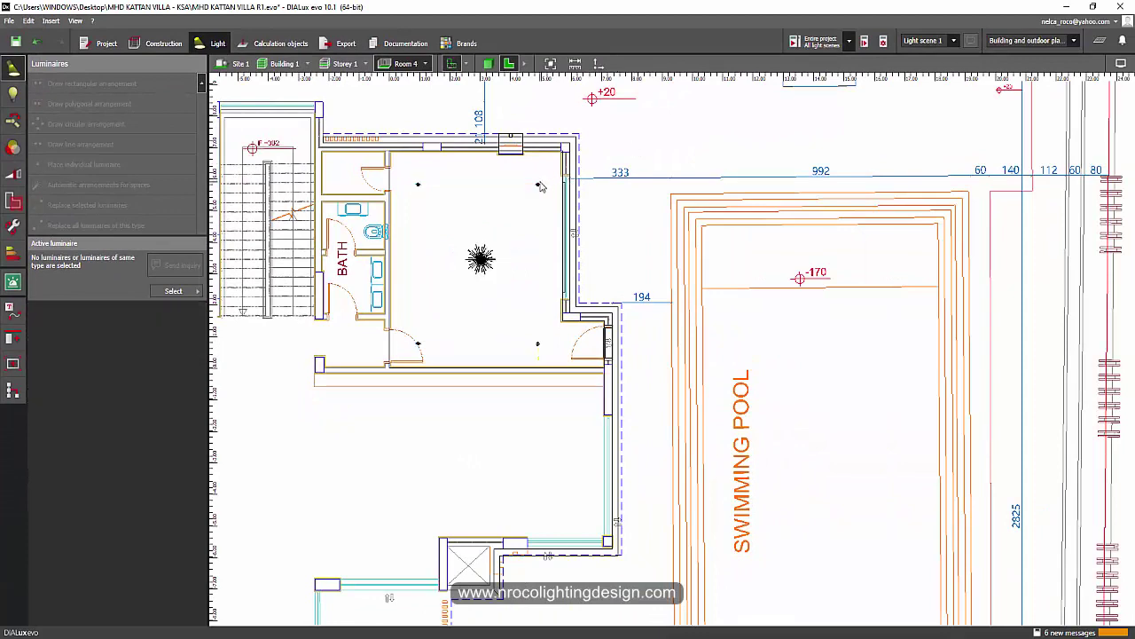
# Check the group in 3D by selecting it through the aimed downlight, and clear the selection.
pyautogui.click(487, 63)
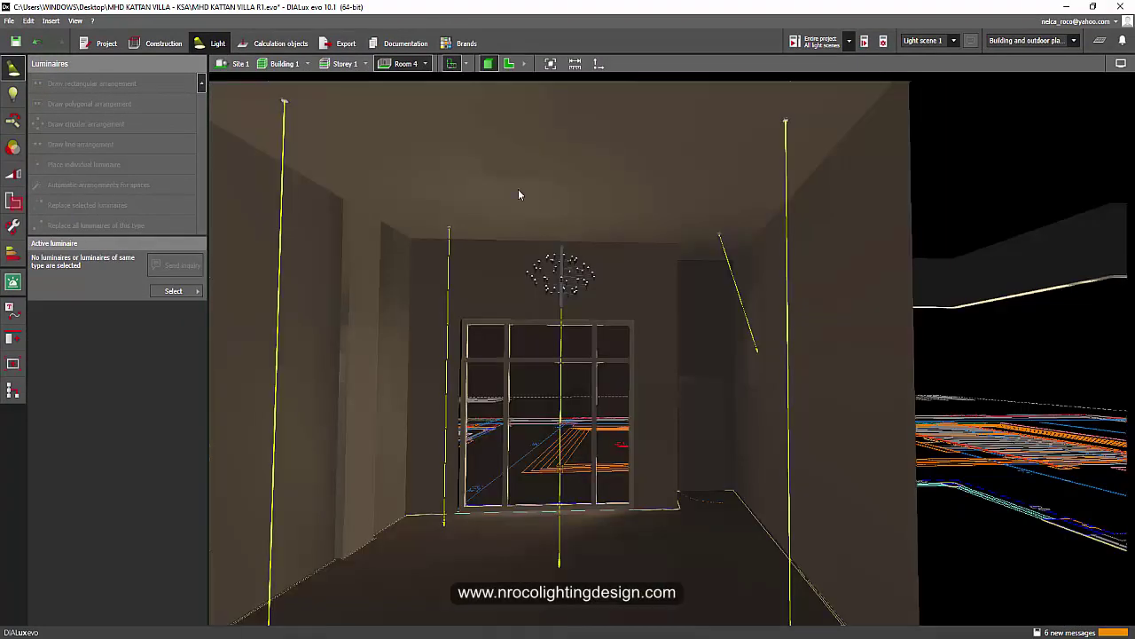
pyautogui.scroll(-2, 733, 246)
pyautogui.click(731, 233)
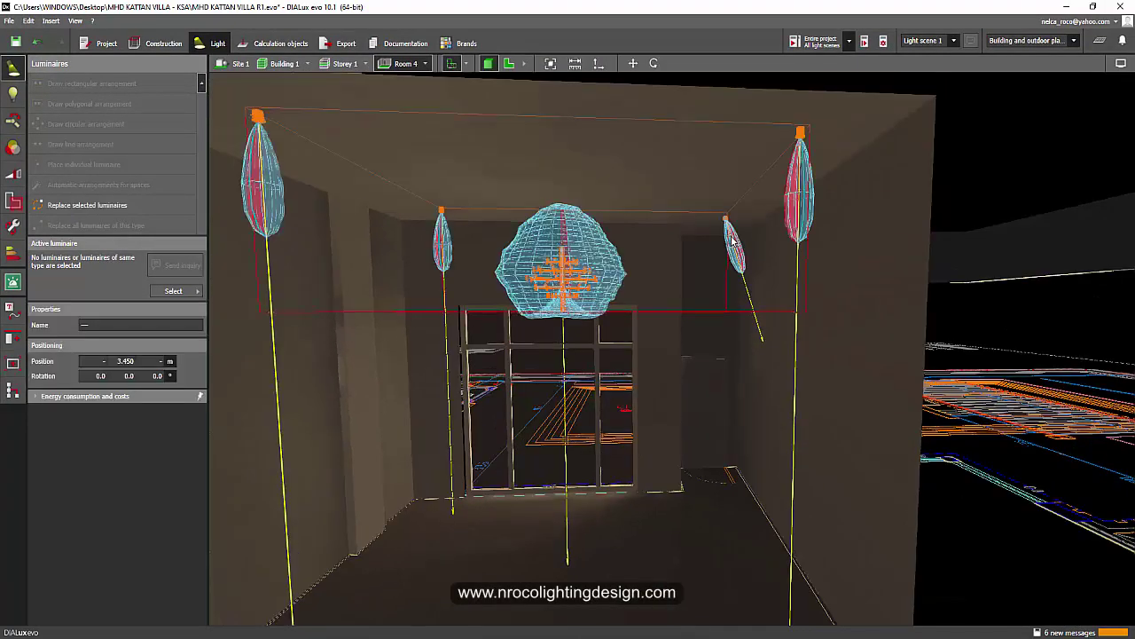
pyautogui.click(995, 168)
pyautogui.hotkey('ctrl', 'a')
pyautogui.click(981, 186)
pyautogui.hotkey('ctrl', 'a')
pyautogui.moveTo(970, 180); pyautogui.dragTo(776, 244)
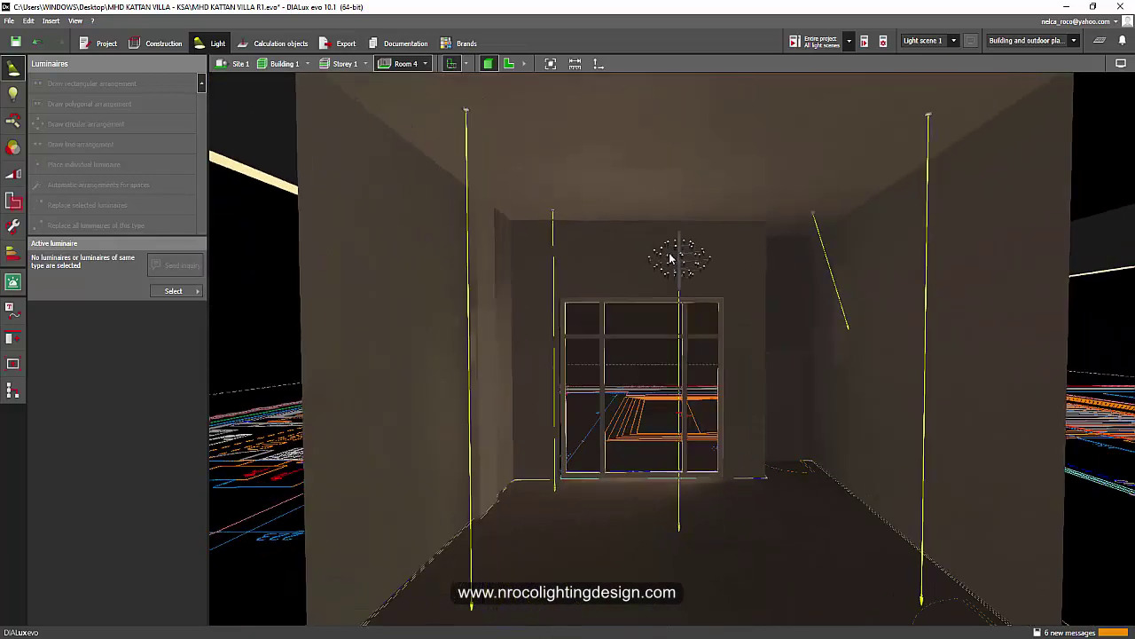
# Single out the chandelier within the luminaire group and examine it from another angle in 3D.
pyautogui.click(672, 256)
pyautogui.moveTo(750, 281); pyautogui.dragTo(639, 495)
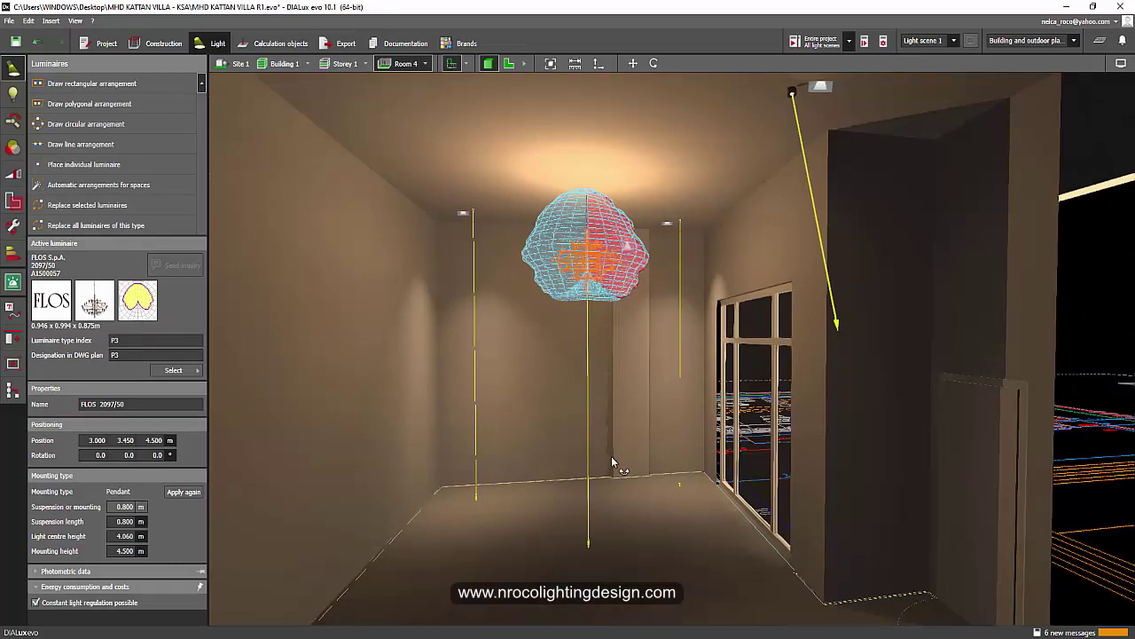
pyautogui.moveTo(612, 458); pyautogui.dragTo(587, 530)
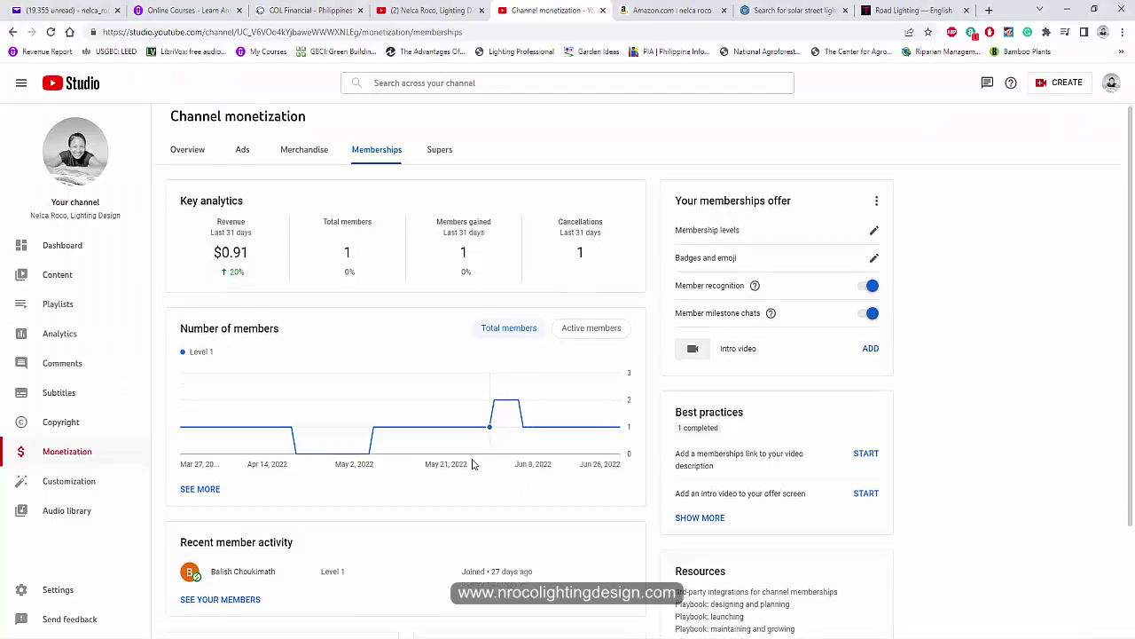
# Look through the channel's membership analytics, member count chart, recent member activity and offer settings in YouTube Studio.
pyautogui.scroll(-1, 393, 521)
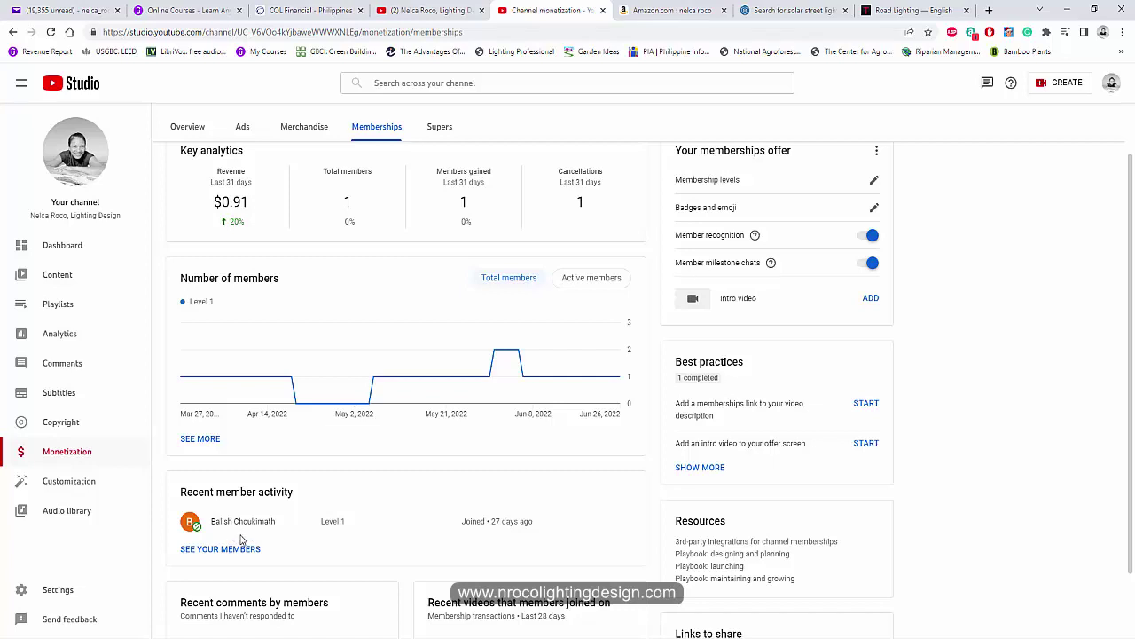
pyautogui.scroll(1, 355, 543)
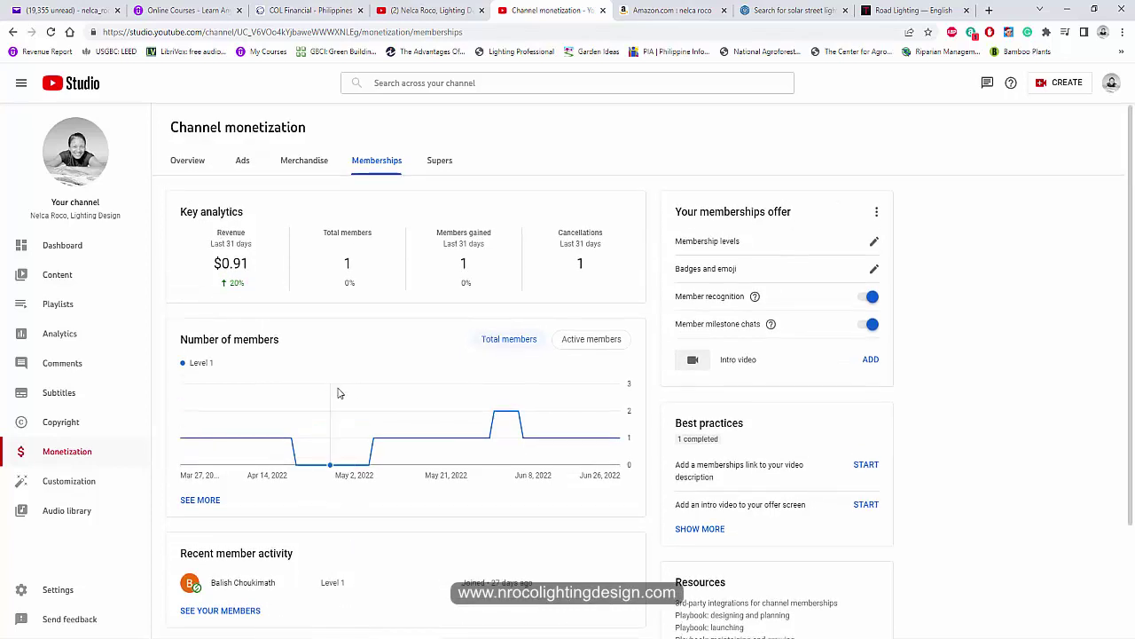
pyautogui.moveTo(244, 282)
pyautogui.scroll(-2, 383, 377)
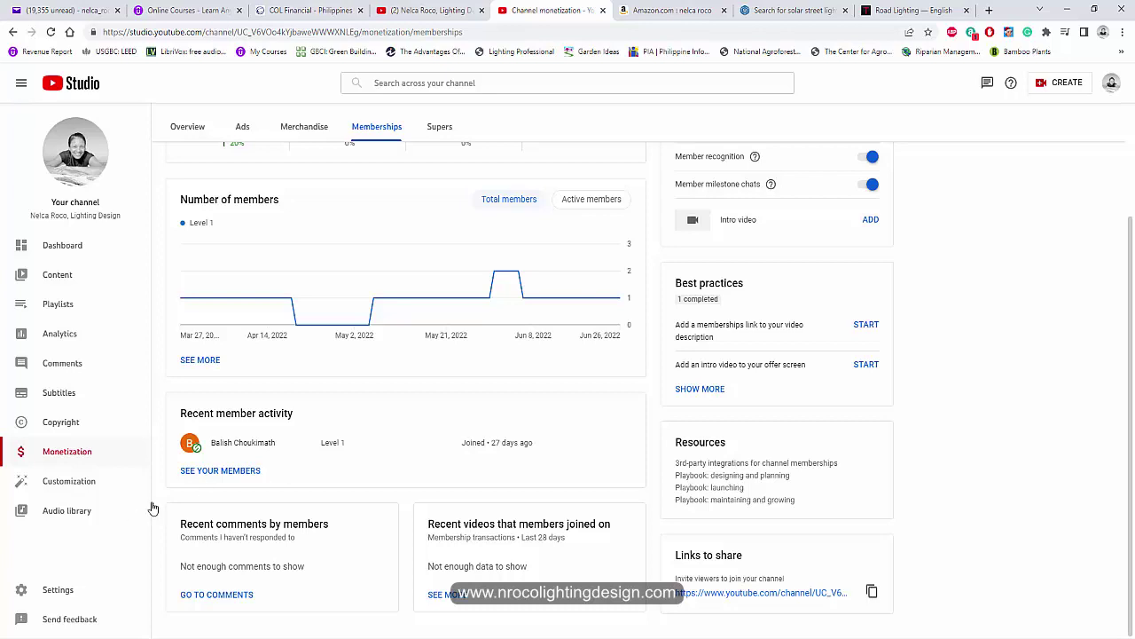
pyautogui.scroll(2, 389, 361)
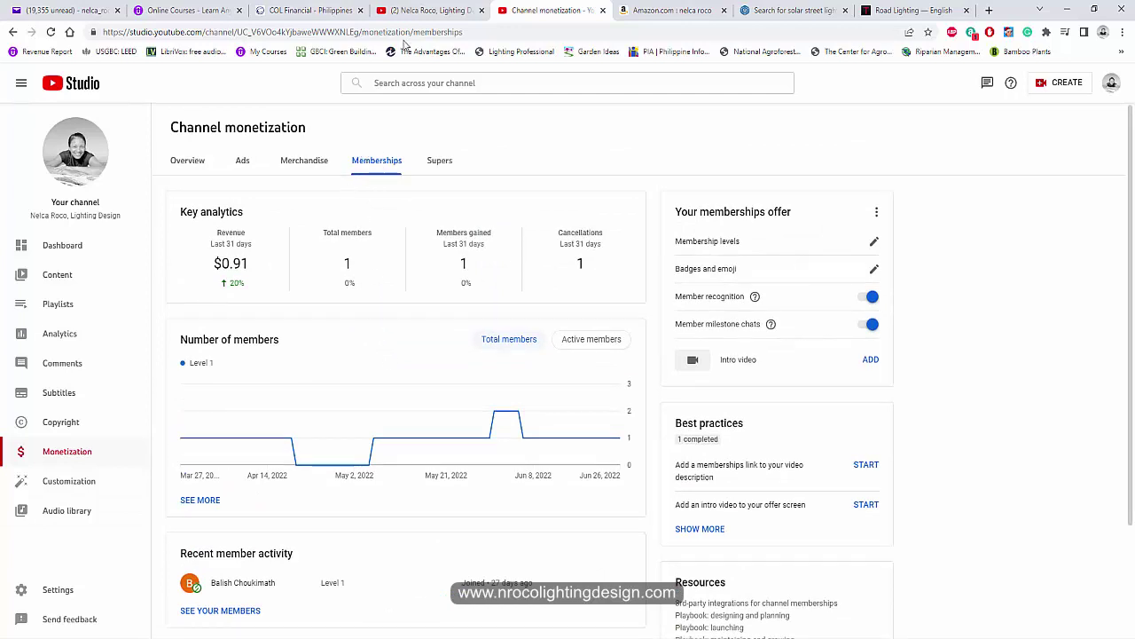
# Check the public YouTube channel page, and go back over the Memberships overview in YouTube Studio.
pyautogui.click(428, 10)
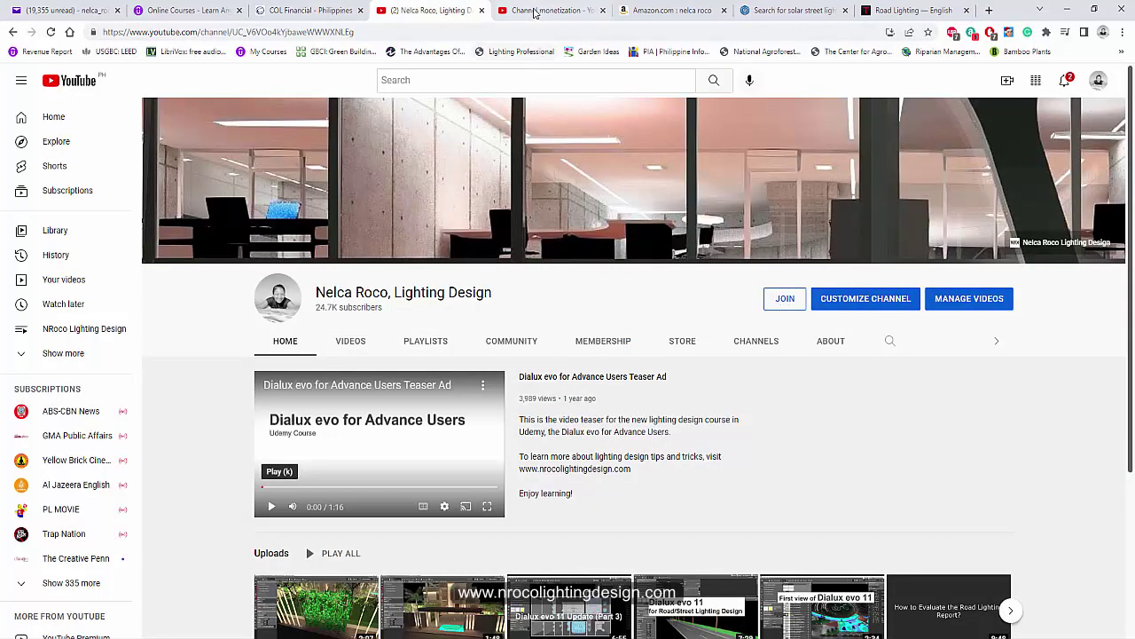
pyautogui.click(535, 11)
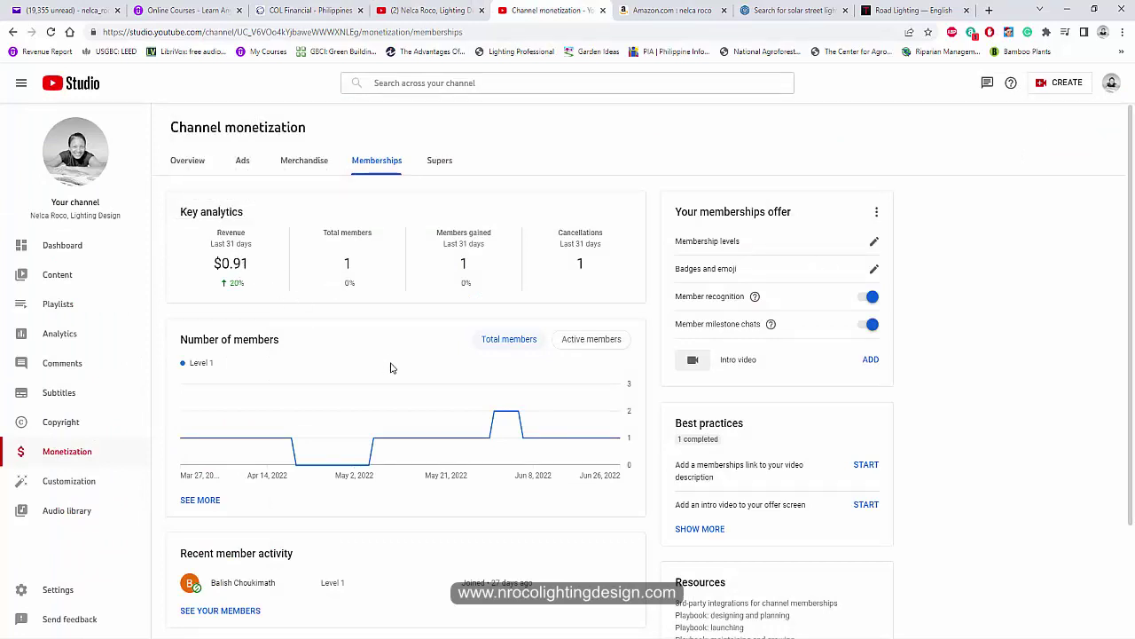
pyautogui.scroll(-3, 395, 372)
pyautogui.scroll(3, 396, 373)
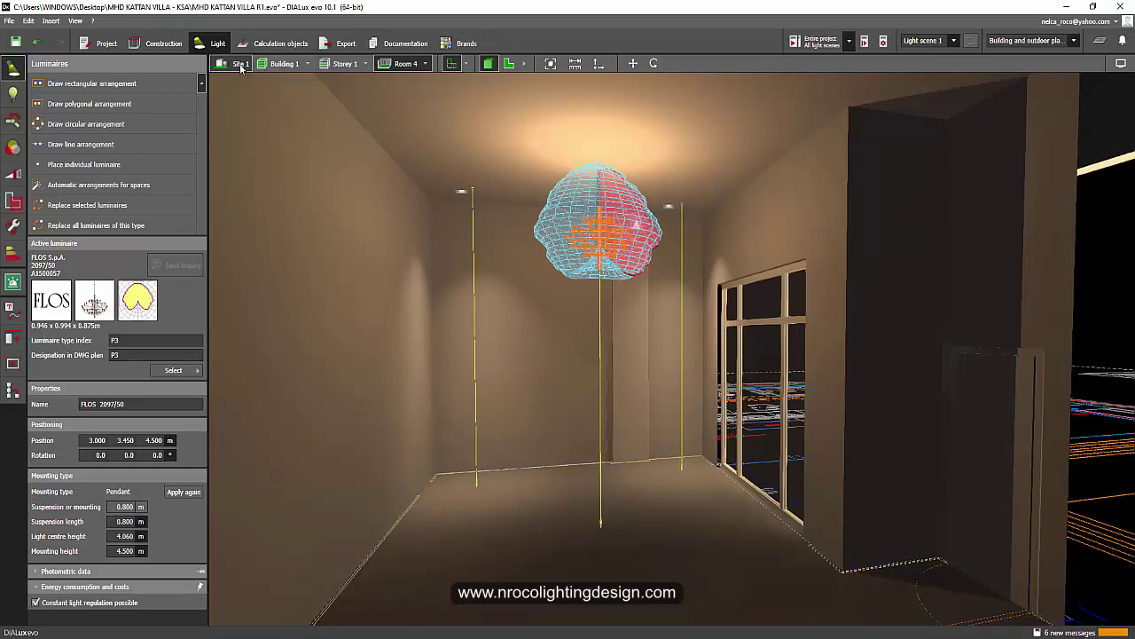
# Switch to DIALux evo and show the whole Site 1 in 3D, viewing the villa's facade beside the green area and swimming pool.
pyautogui.click(238, 64)
pyautogui.moveTo(423, 211); pyautogui.dragTo(721, 327, button='middle')
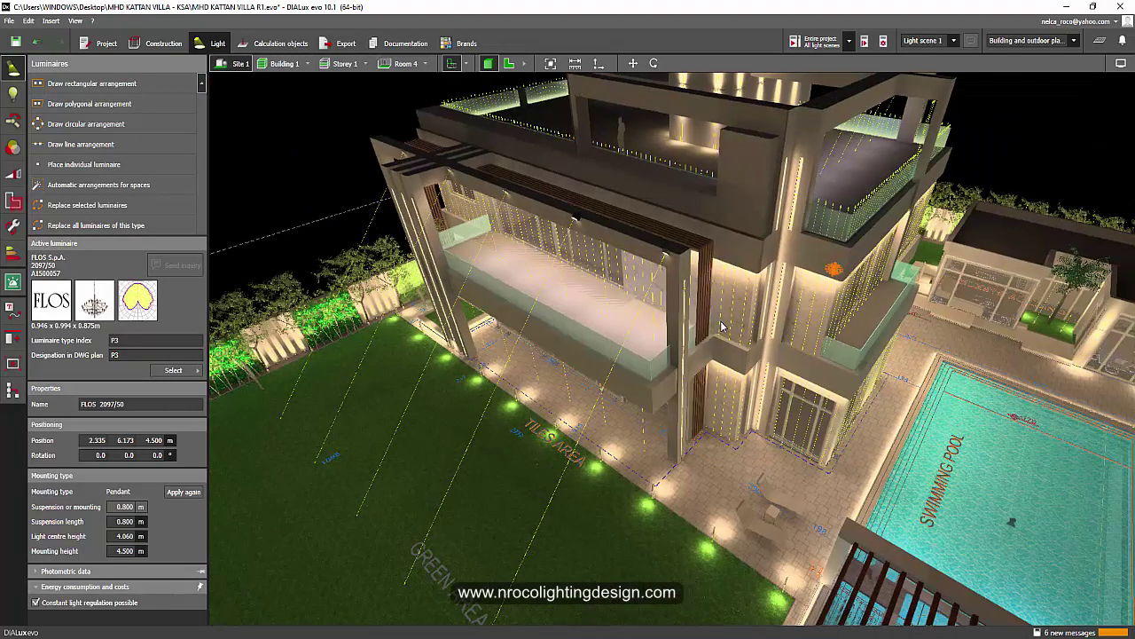